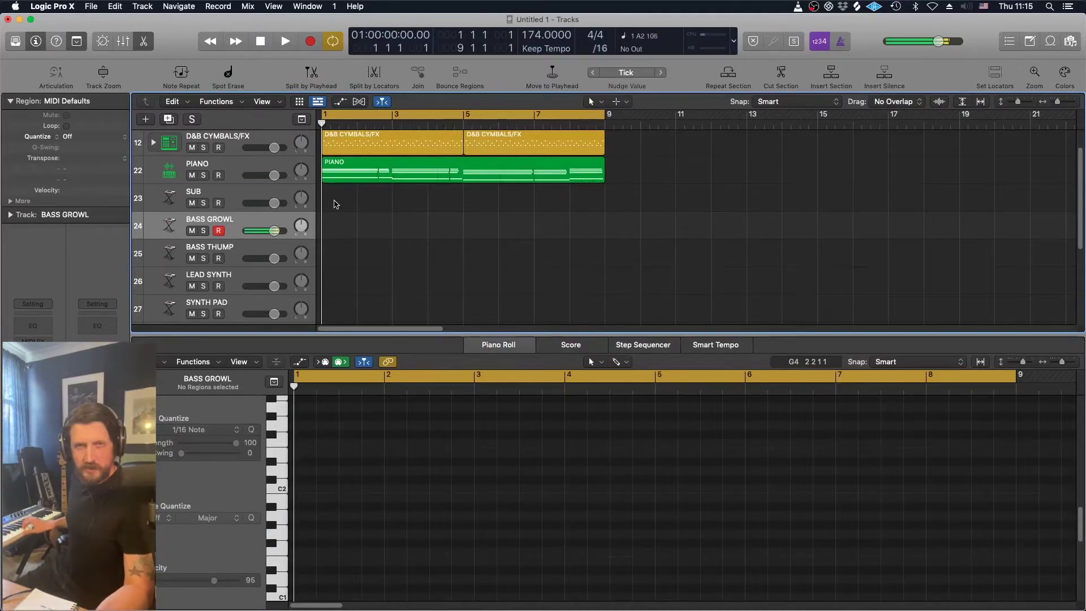
Record a five-note bass line (A2, G2, F2, F2, G2) on the BASS GROWL track and quantize all its notes to 1/16.
key(r)
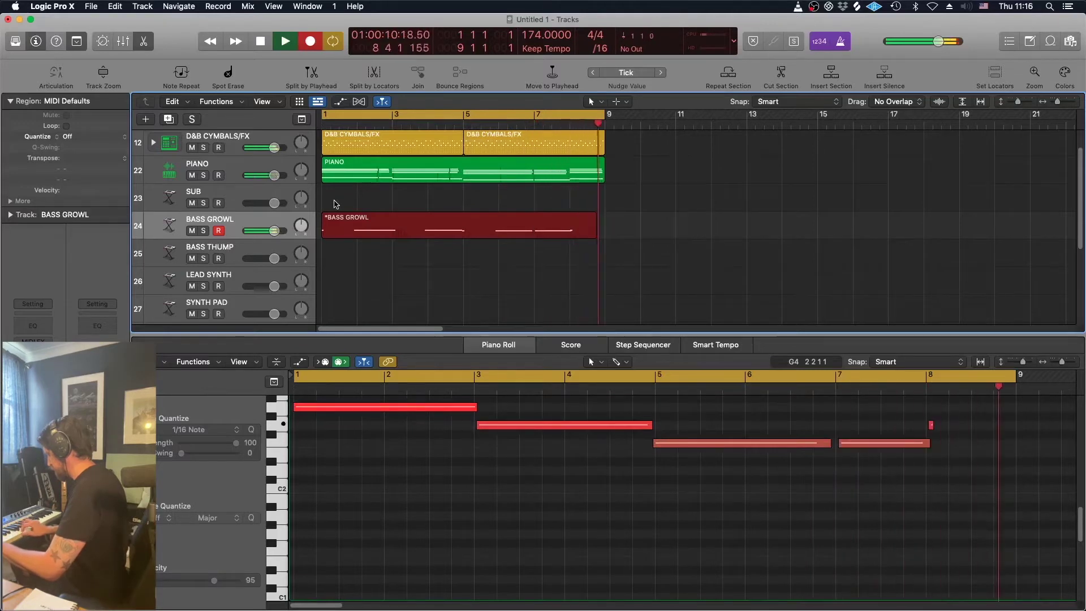
key(space)
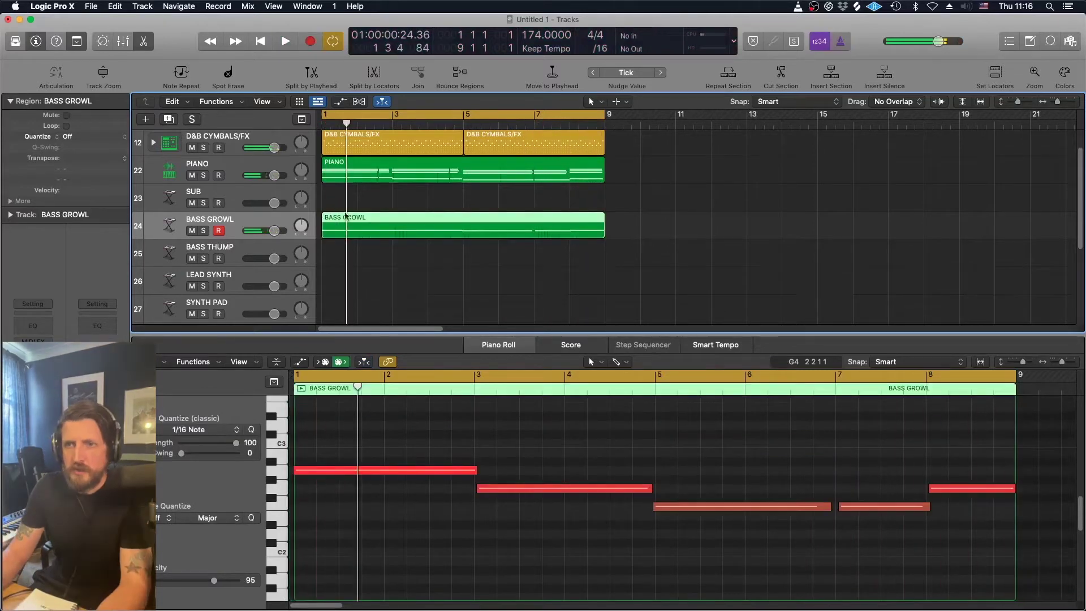
click(401, 404)
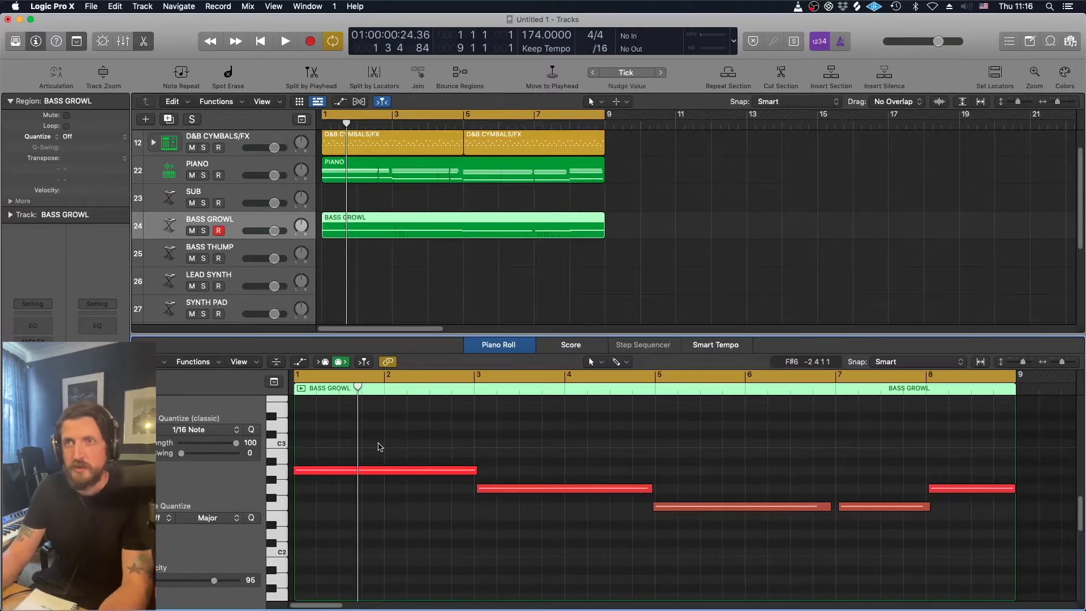
key(super+a)
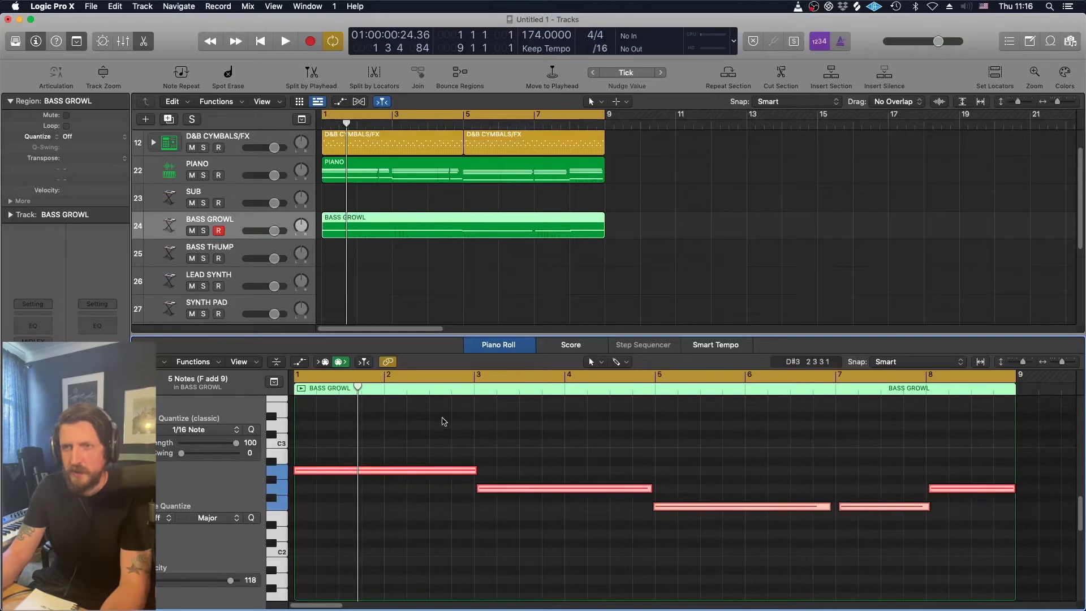
key(q)
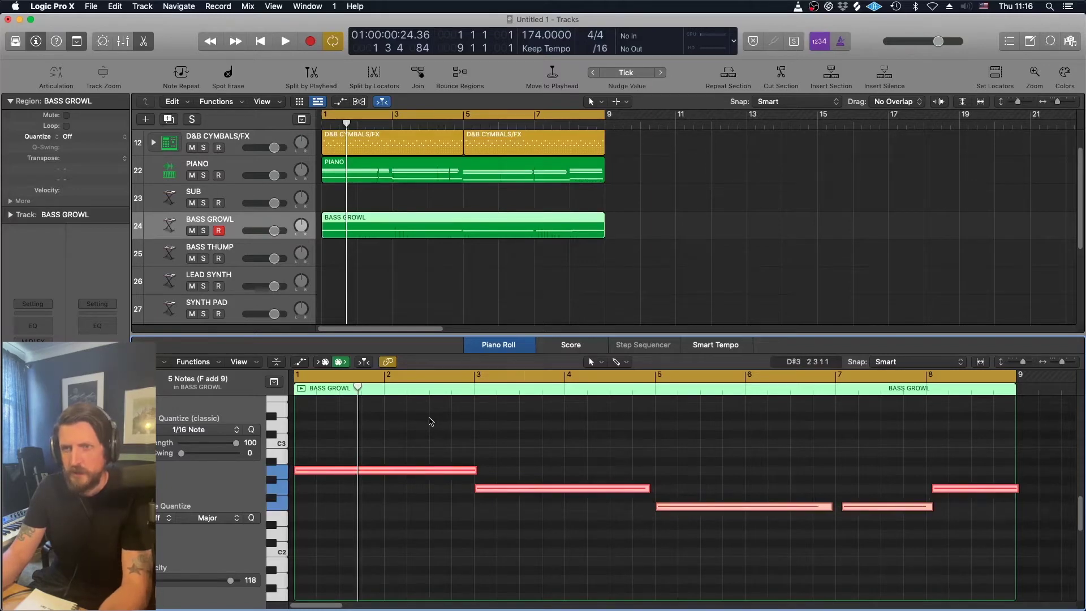
click(776, 468)
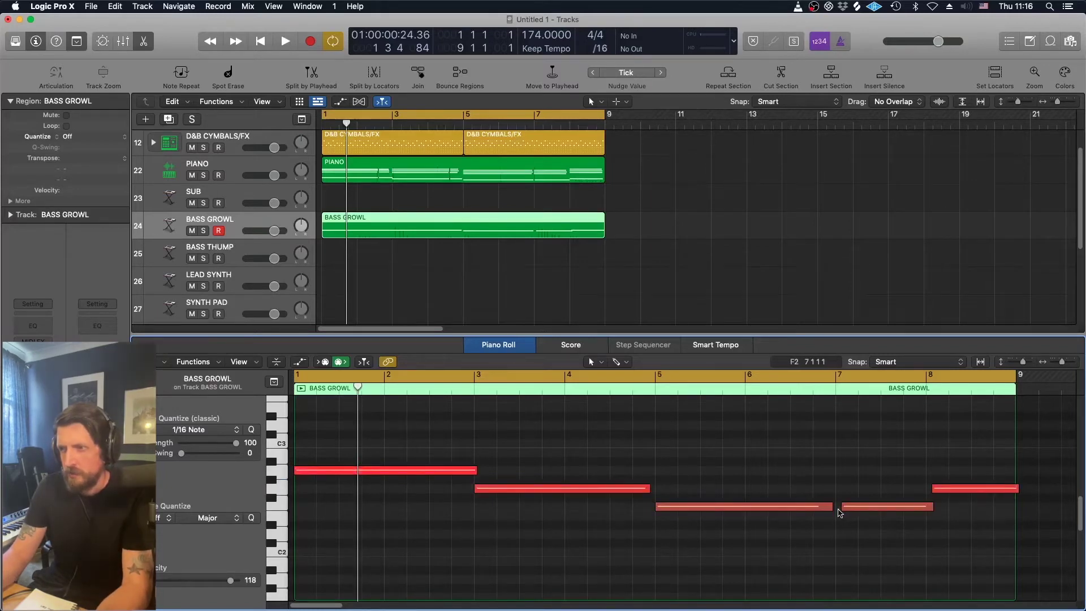
Resize the last two bass notes so the F2 fills bar 7 and the G2 fills bar 8.
drag(844, 508, 839, 507)
click(776, 467)
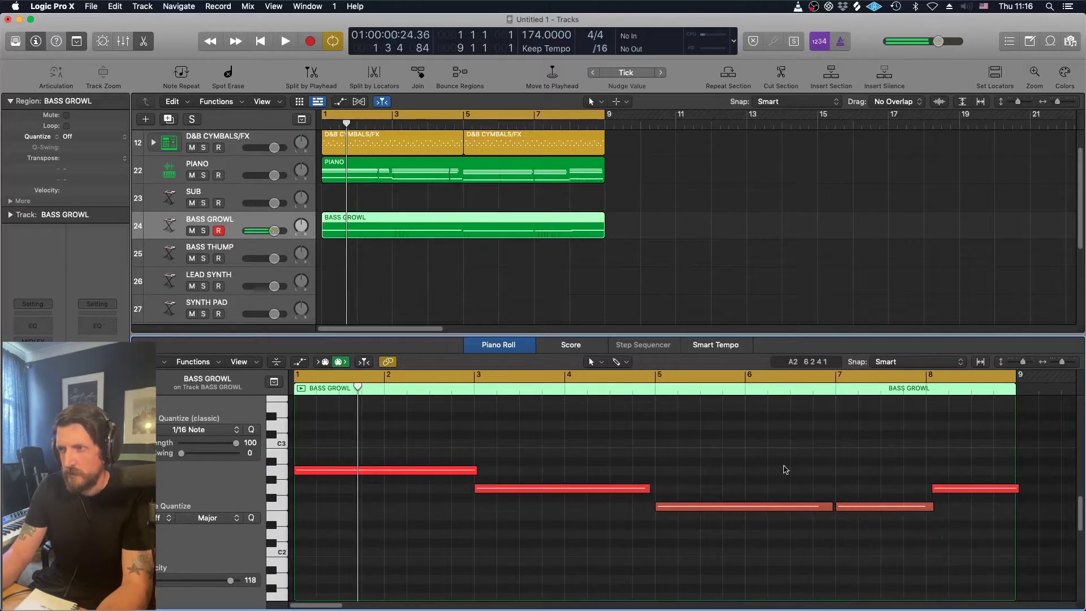
drag(933, 488, 927, 488)
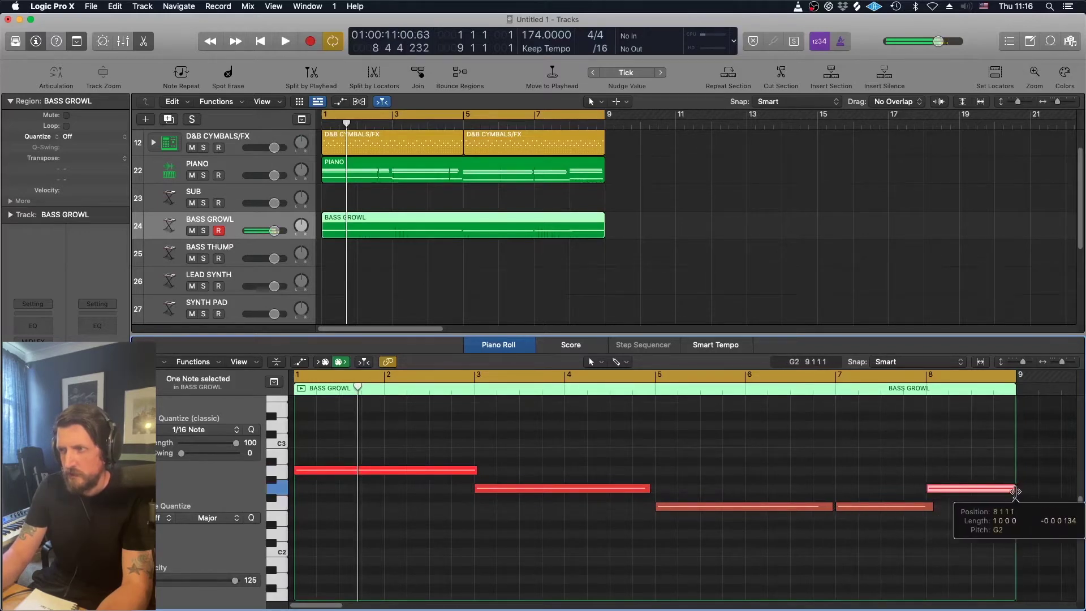
drag(934, 506, 926, 506)
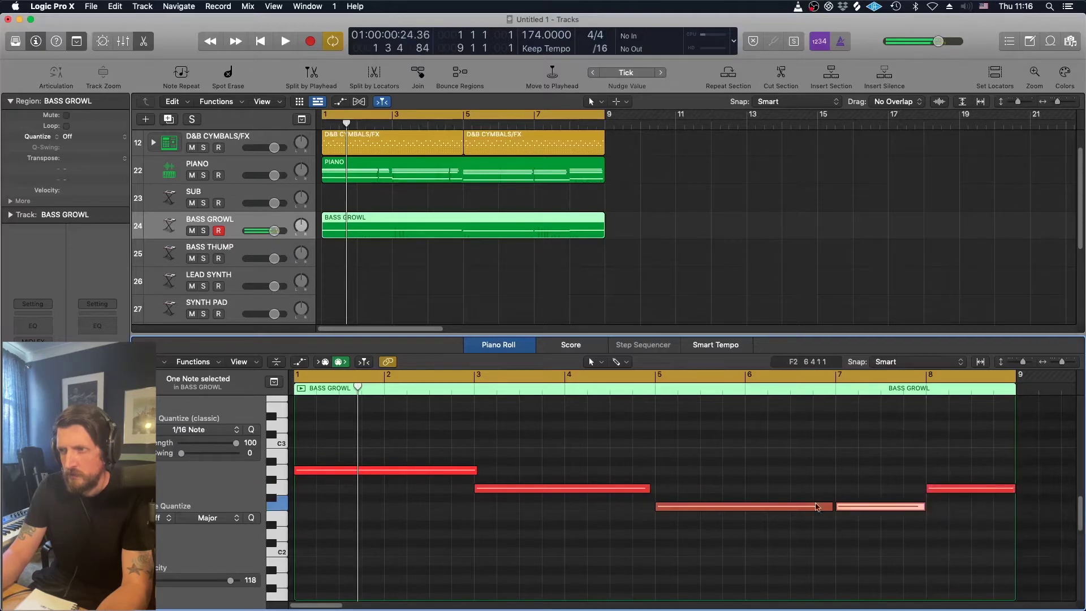
click(706, 456)
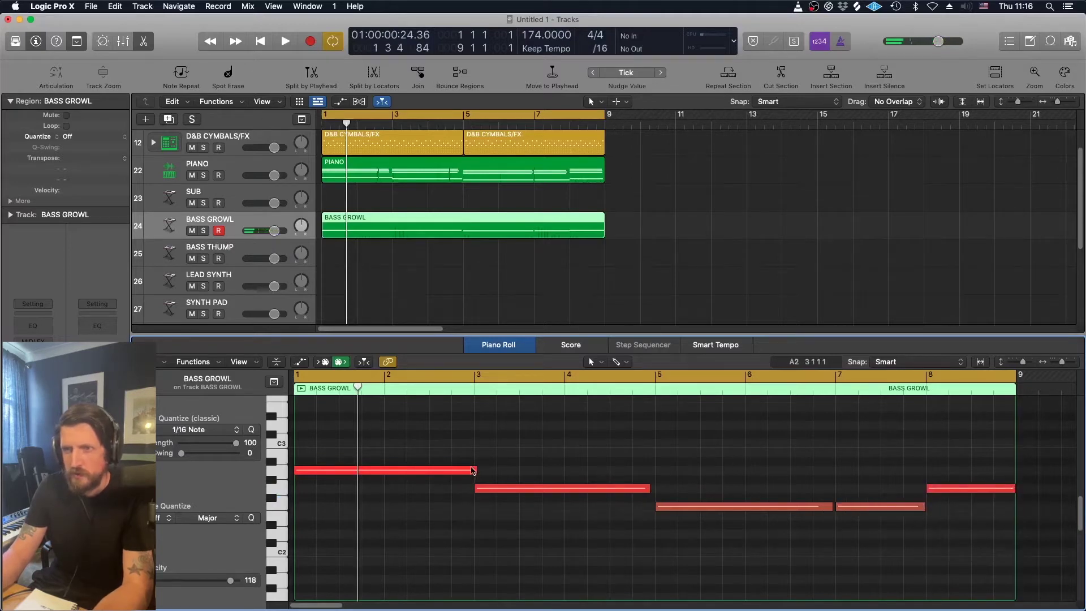
Trim the first bass note to end at bar 3 and extend the second note to end at bar 5.
drag(474, 470, 475, 470)
click(491, 451)
key(space)
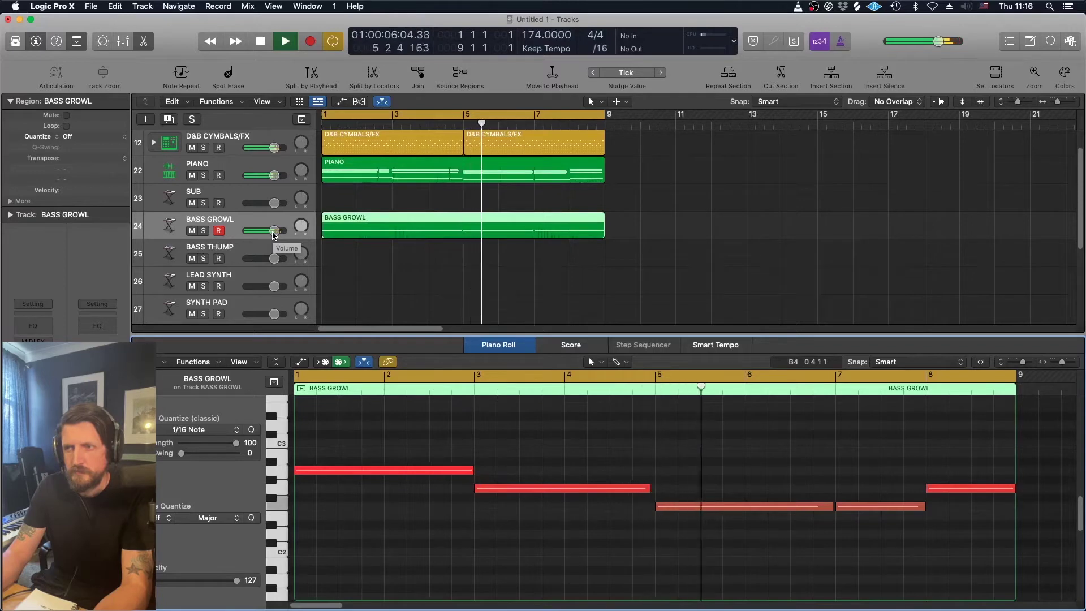
key(space)
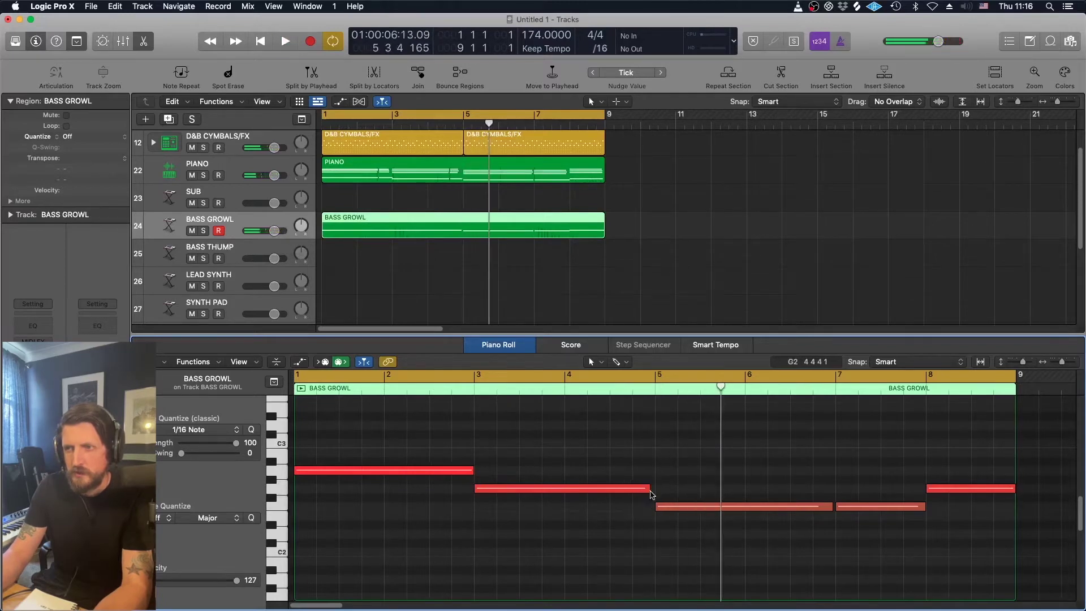
drag(649, 487, 655, 488)
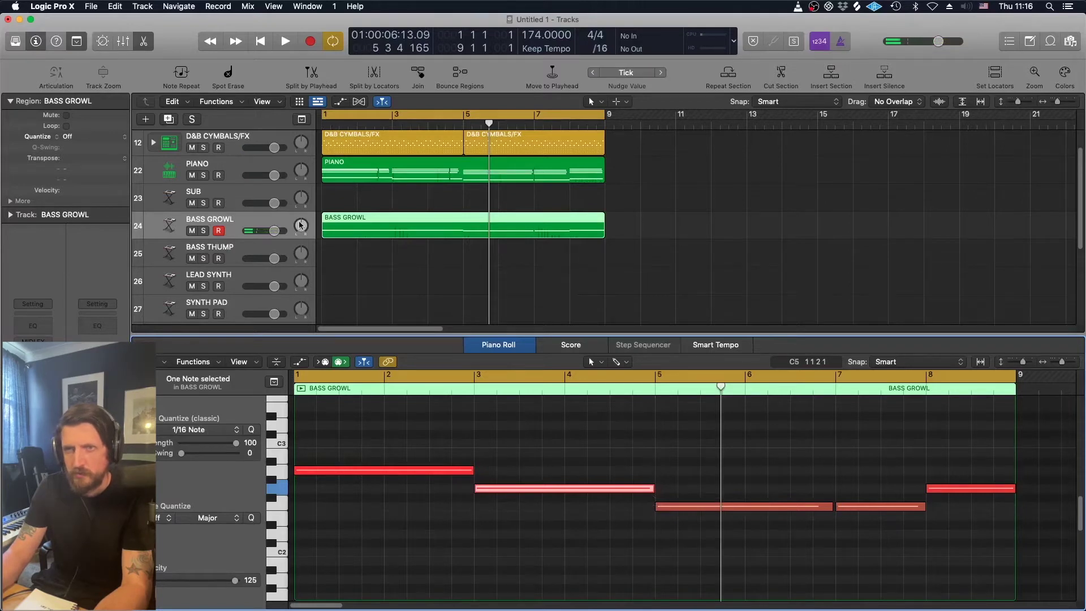
Lower the BASS GROWL track volume and play back the loop to check the balance.
drag(275, 230, 262, 233)
key(space)
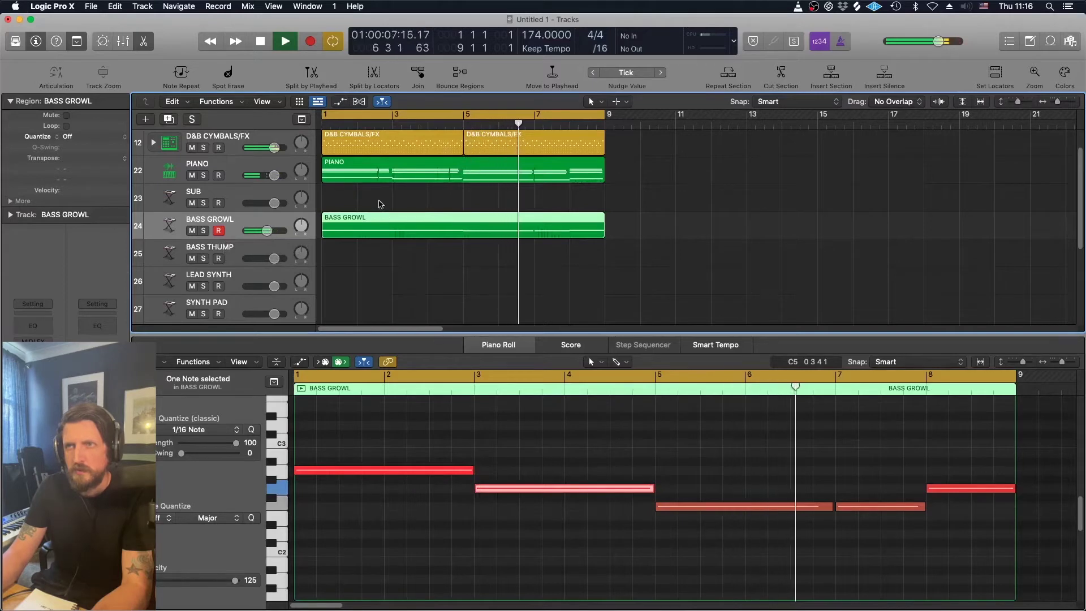
scroll(265, 165, up, 1)
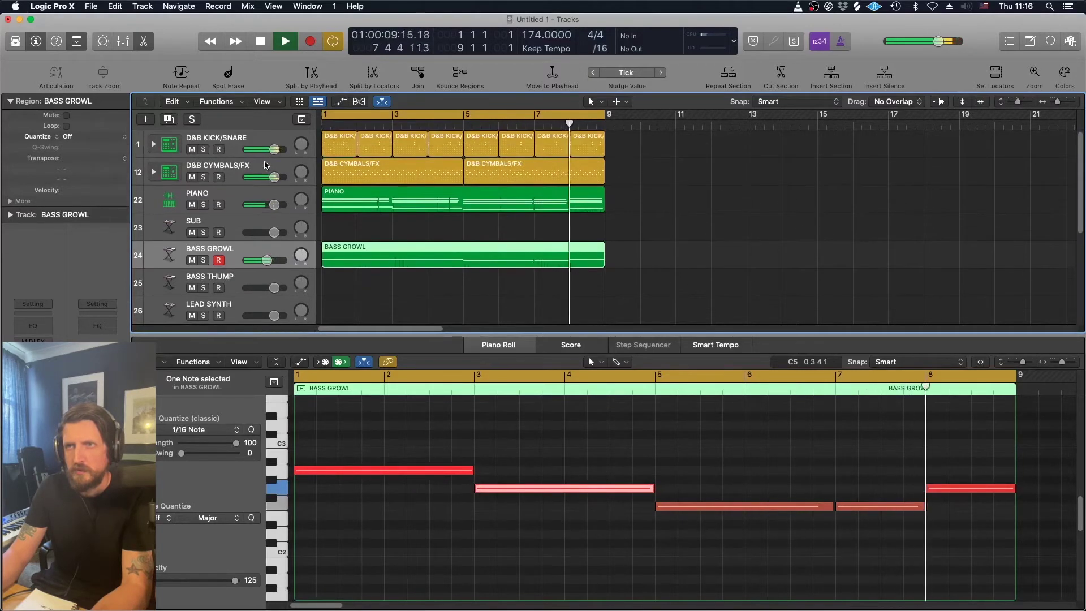
key(space)
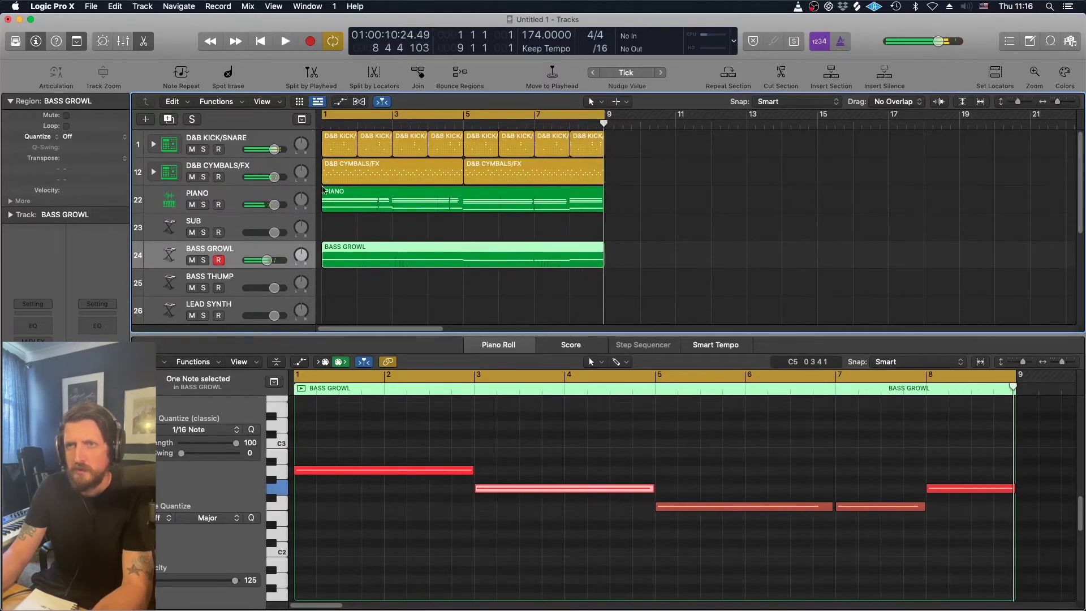
Split the first D&B CYMBALS/FX region at bar 2 and delete the region starting at bar 5.
click(248, 169)
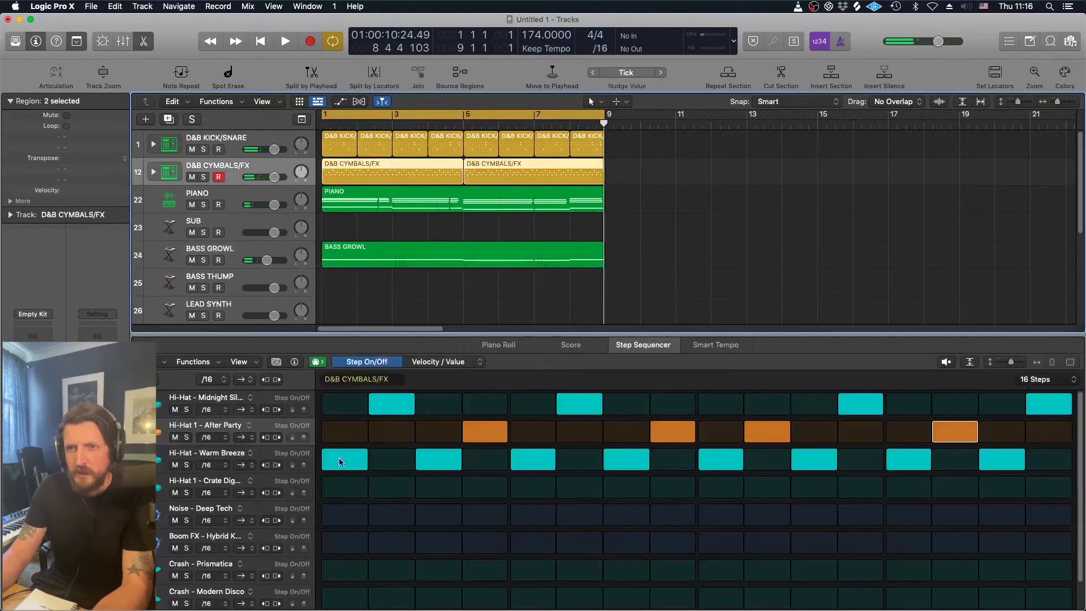
scroll(340, 492, down, 1)
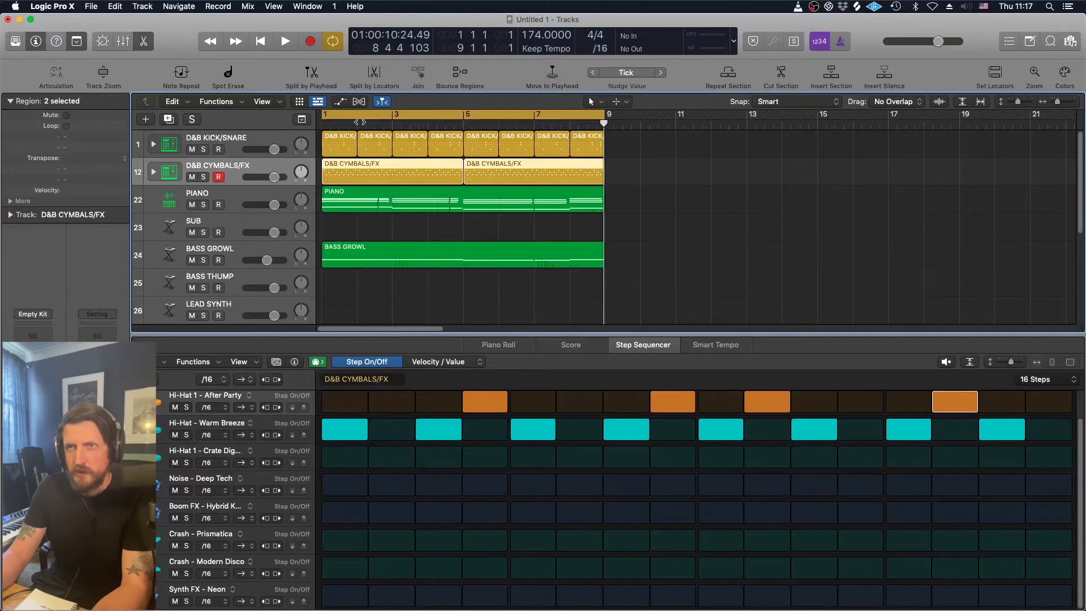
click(356, 174)
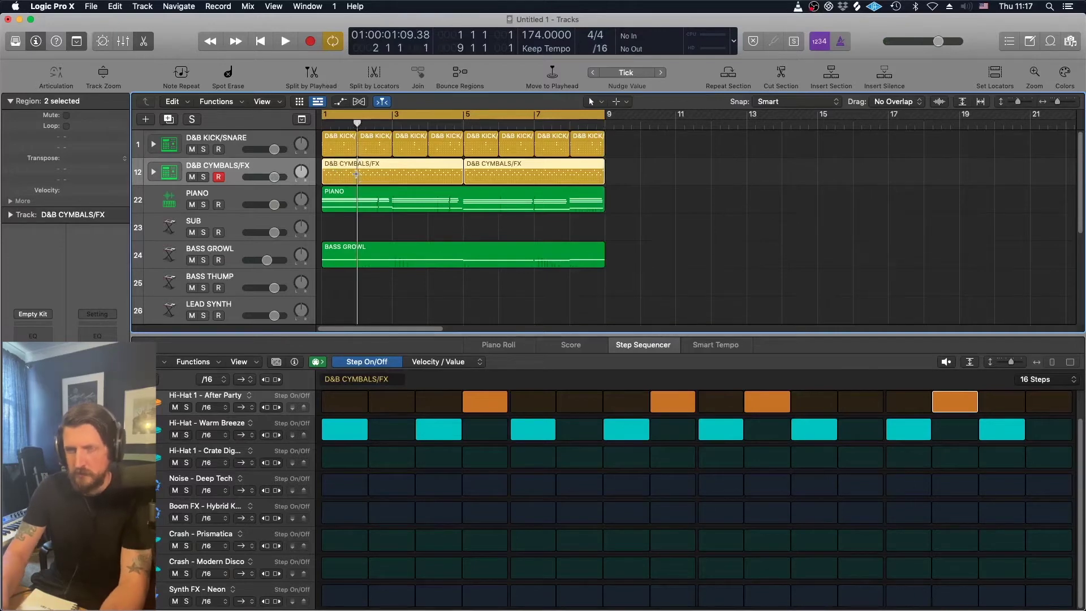
click(347, 171)
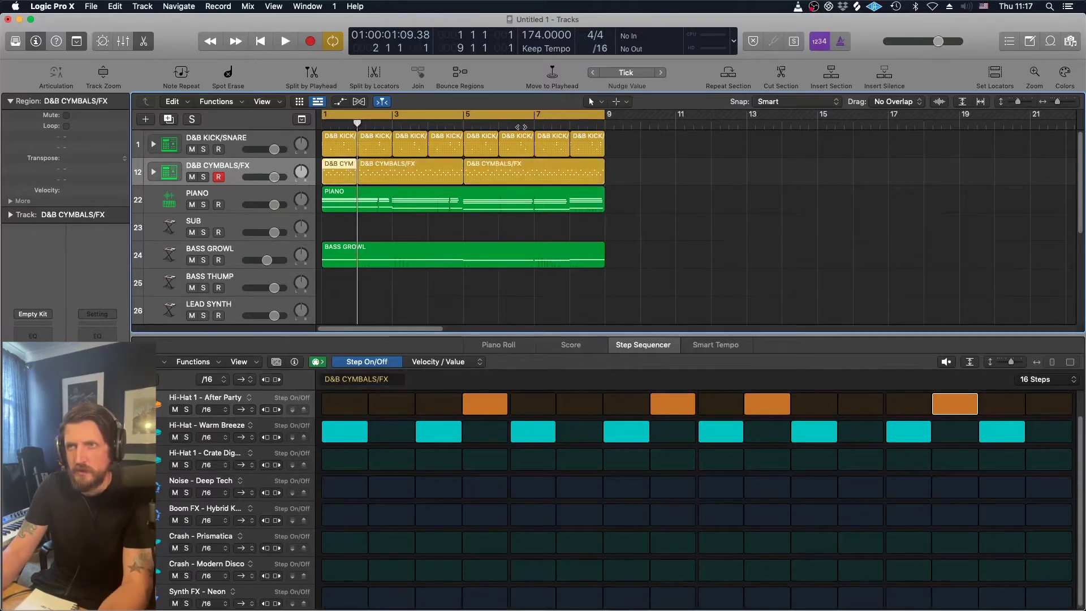
click(563, 166)
key(Delete)
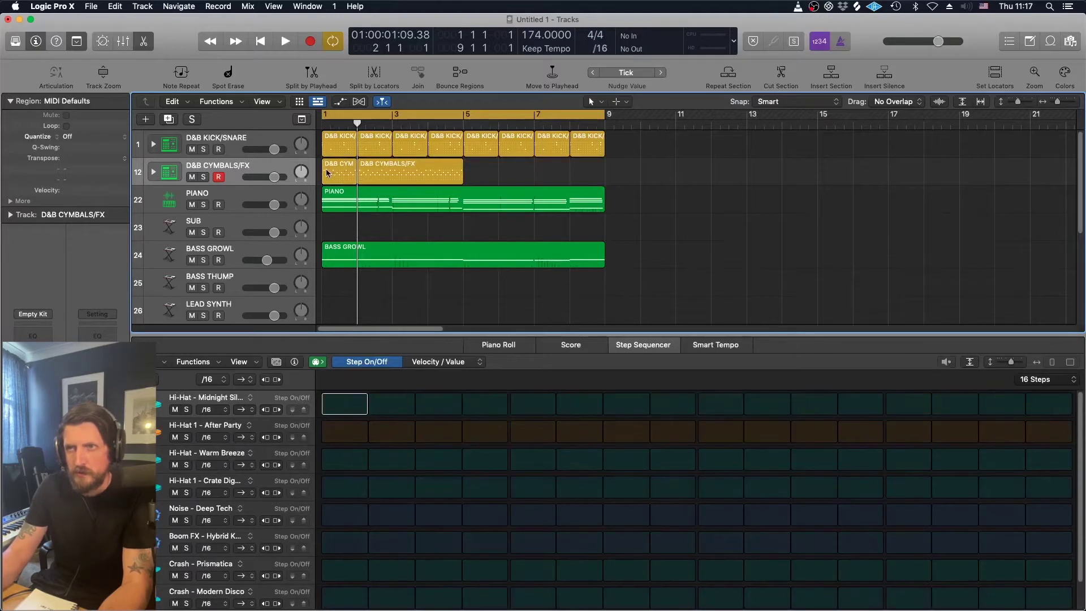
Audition Noise and Boom FX on step 1 of the one-bar cymbals region, but keep only Crash - Prismatica and Crash - Modern Disco hits.
click(326, 169)
scroll(328, 481, down, 1)
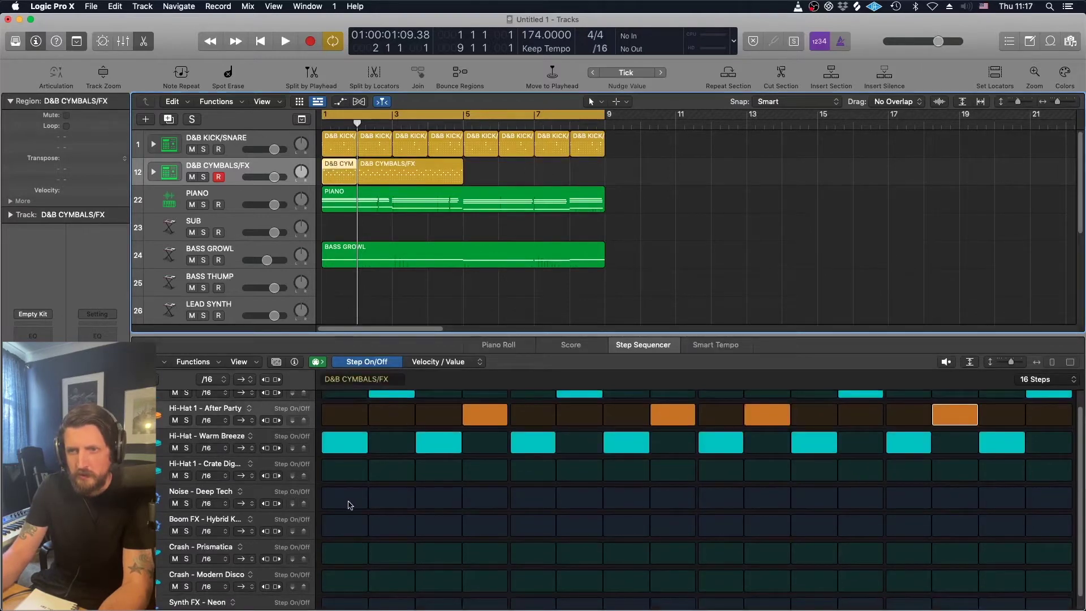
click(347, 500)
click(348, 500)
click(350, 523)
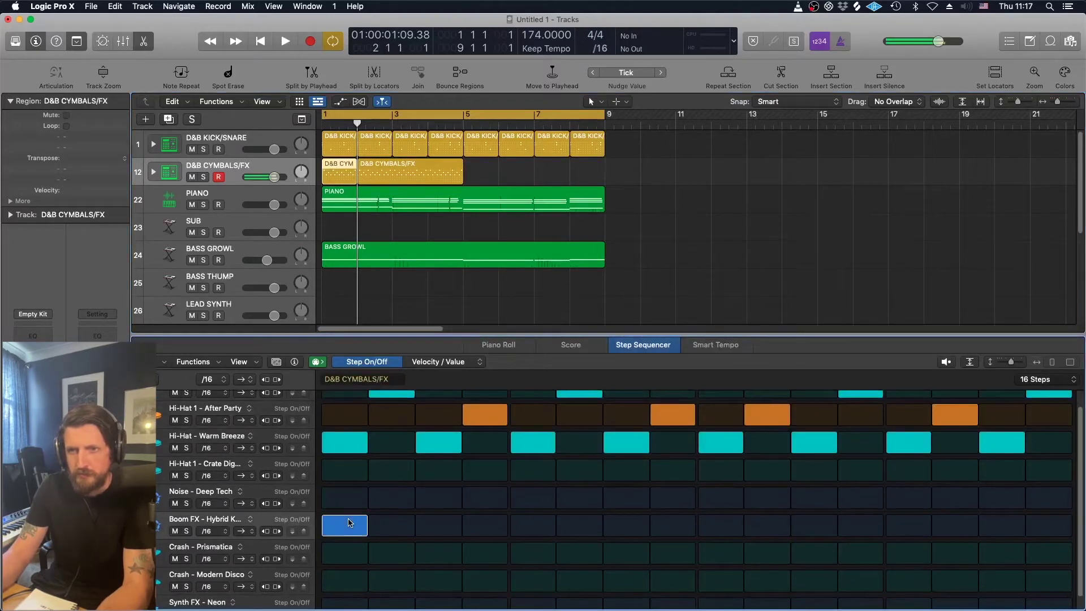
click(350, 522)
click(343, 552)
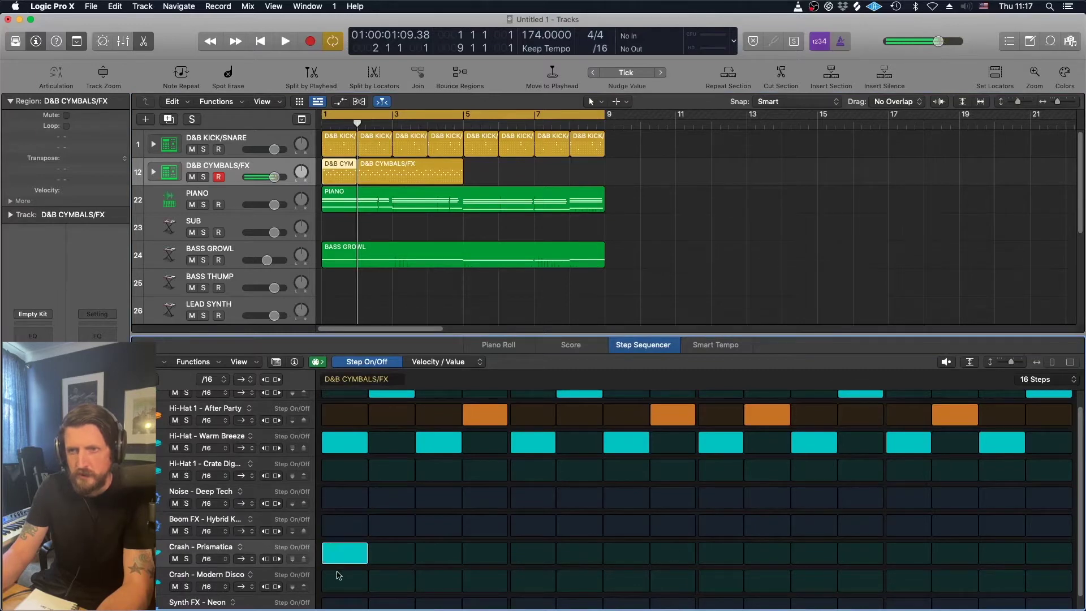
click(336, 578)
key(Return)
key(space)
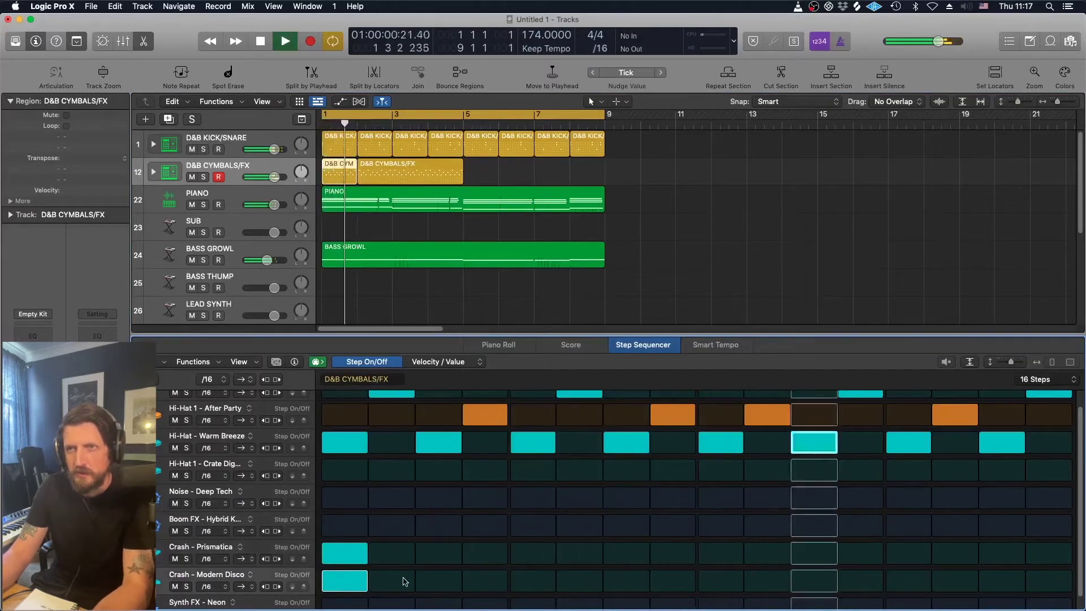
Copy both cymbals regions to bar 5, replacing the copied crash bar by extending the longer copy back to bar 5.
mouse_move(477, 170)
mouse_down()
mouse_move(342, 169)
mouse_move(482, 179)
mouse_up()
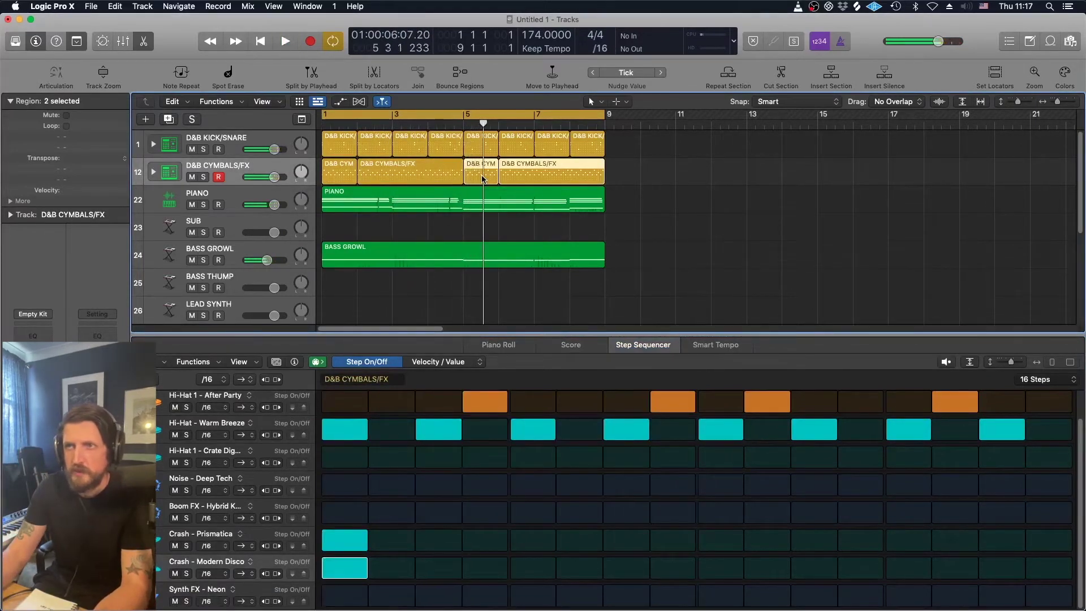
click(618, 187)
click(472, 172)
key(Delete)
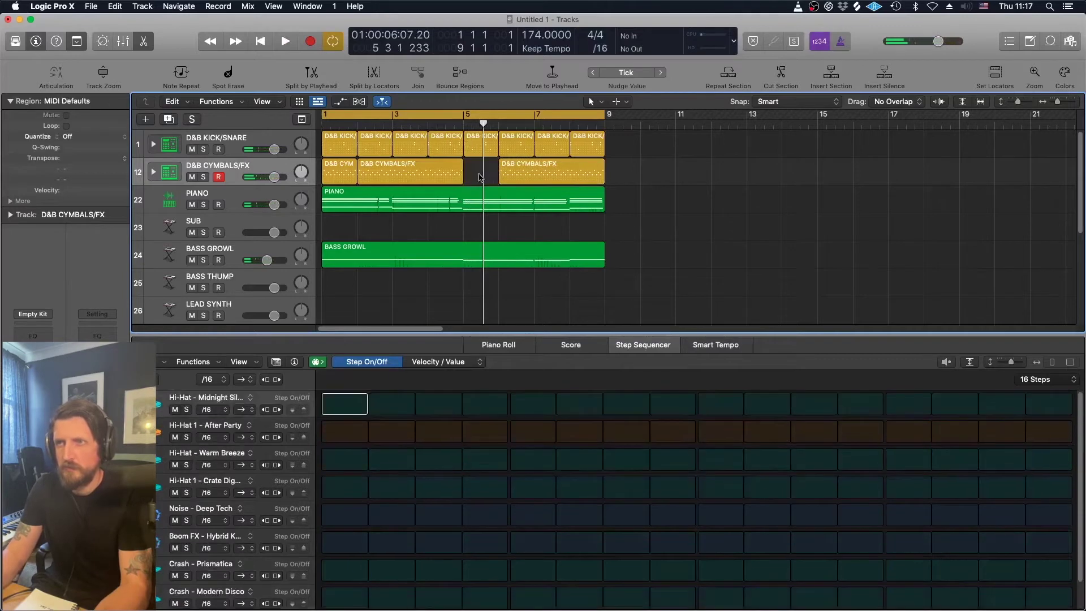
drag(516, 172, 465, 176)
Play back the arrangement and lower the BASS GROWL track volume to about -5.7 dB.
key(space)
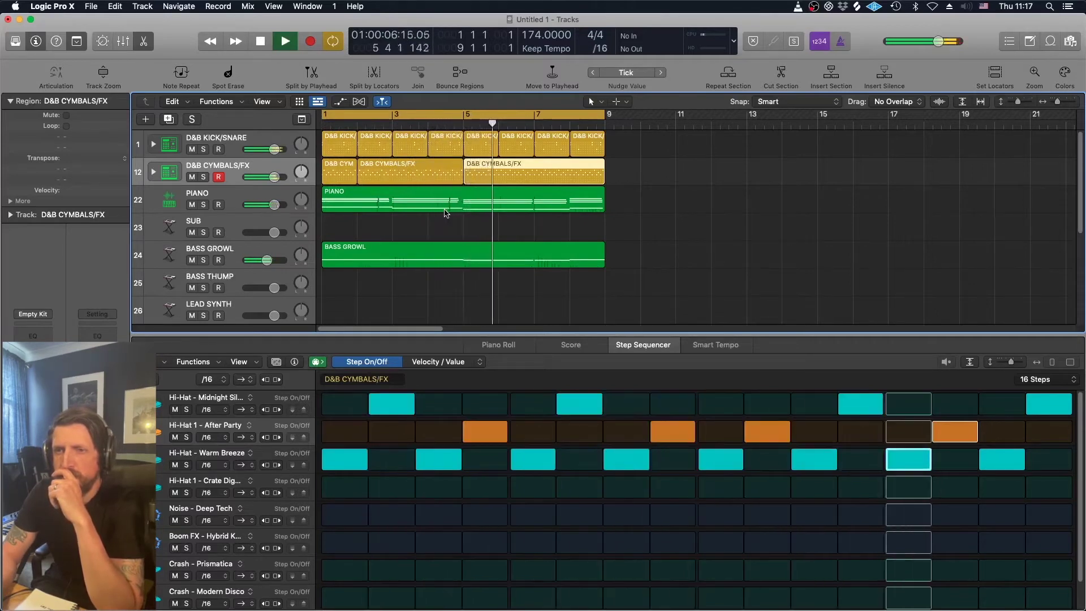
key(space)
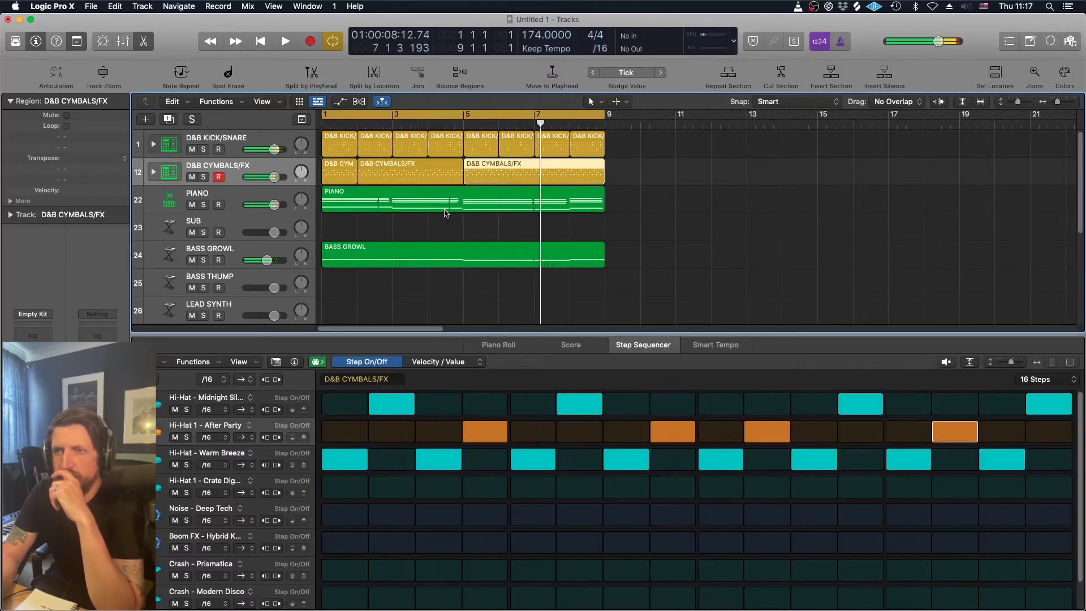
click(267, 260)
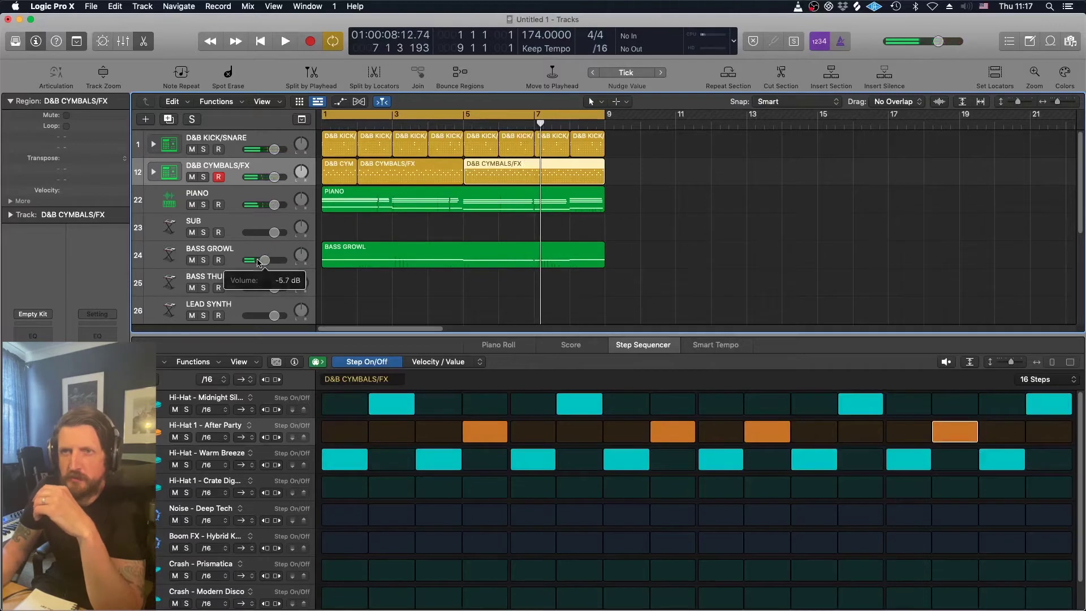
drag(258, 261, 261, 276)
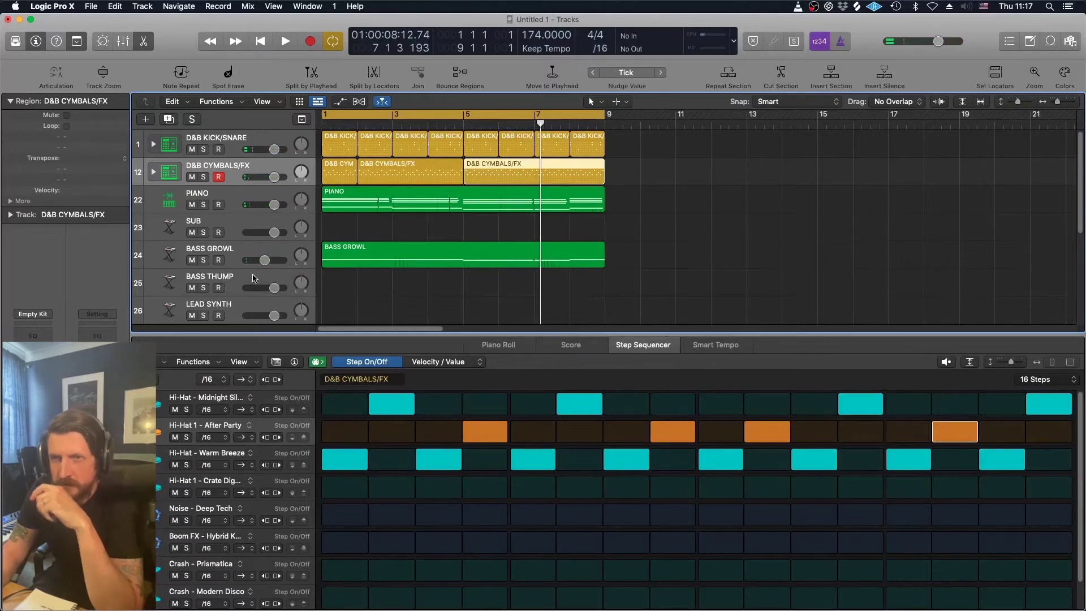
Open the Alchemy instrument on the BASS THUMP track, move its window clear of the track headers, and select the PIANO track.
click(254, 278)
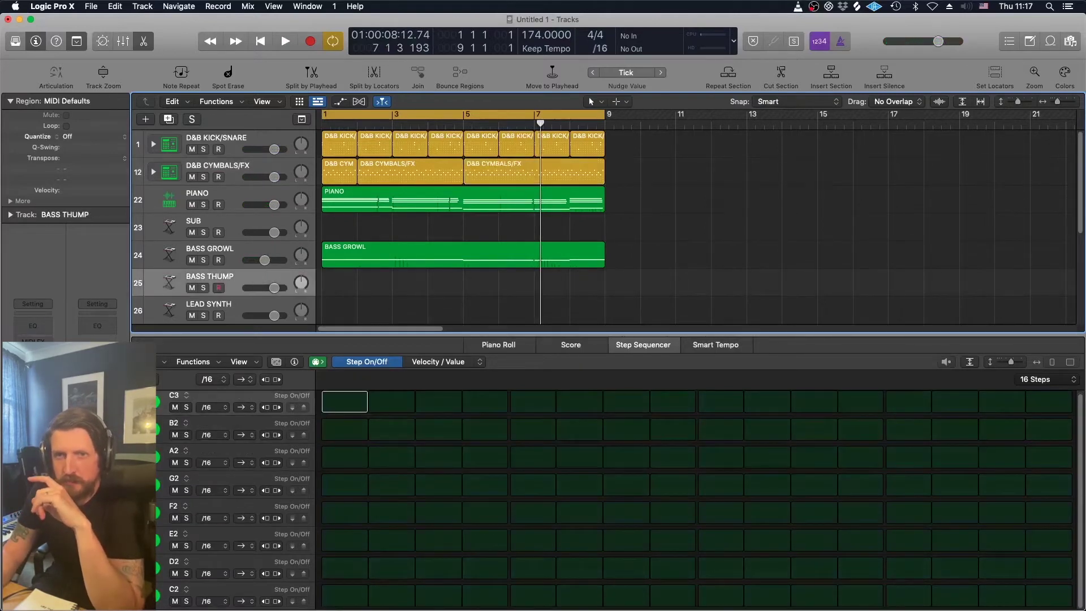
click(33, 357)
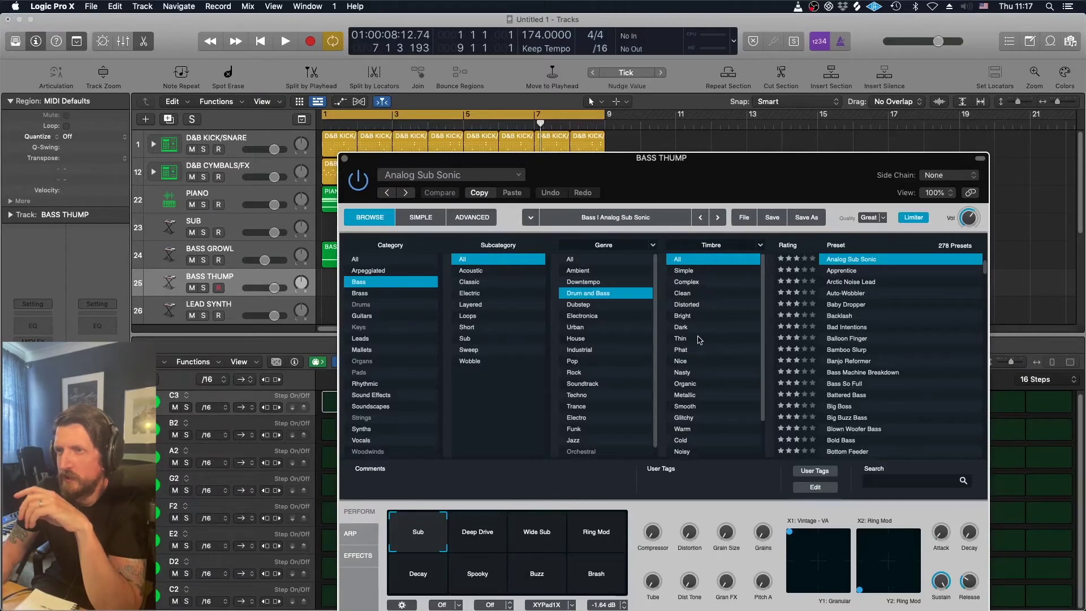
drag(564, 174, 650, 117)
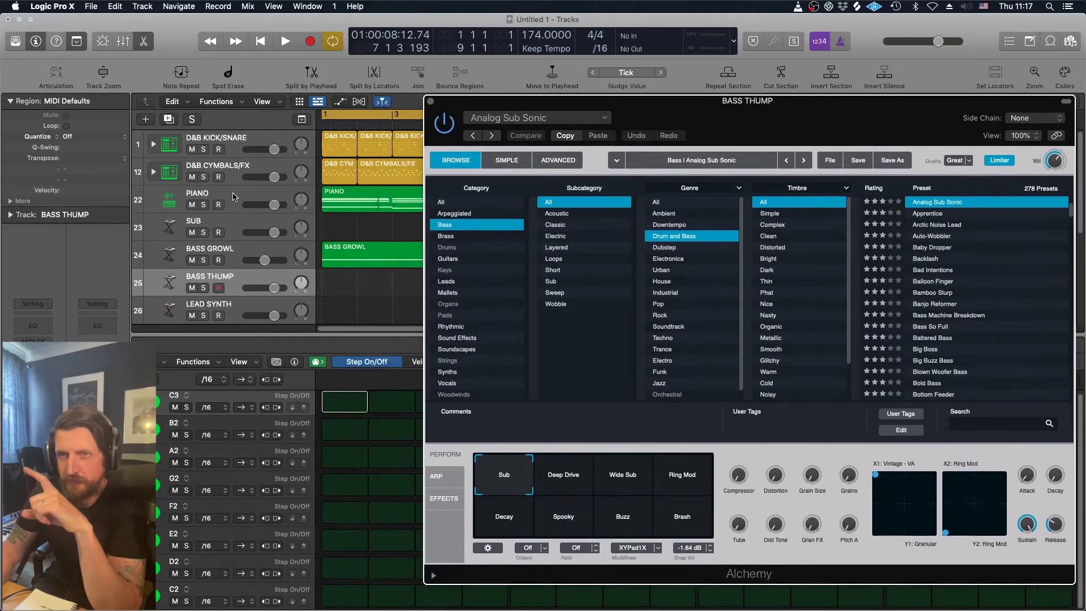
click(234, 196)
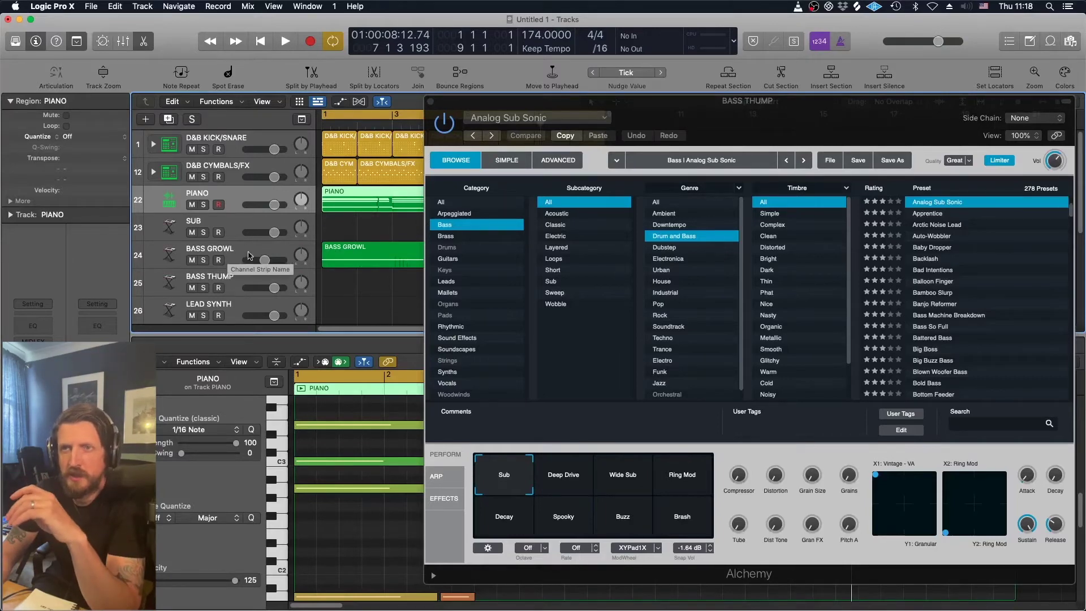
Select the BASS GROWL track, leave its instrument unchanged, and close the BASS THUMP Alchemy window.
click(261, 249)
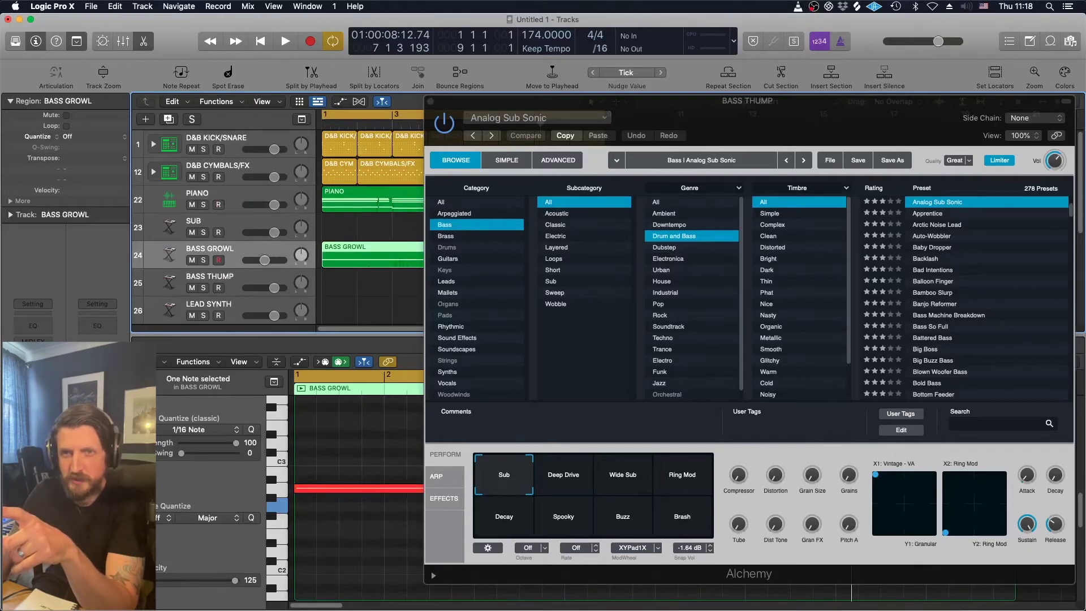
click(32, 352)
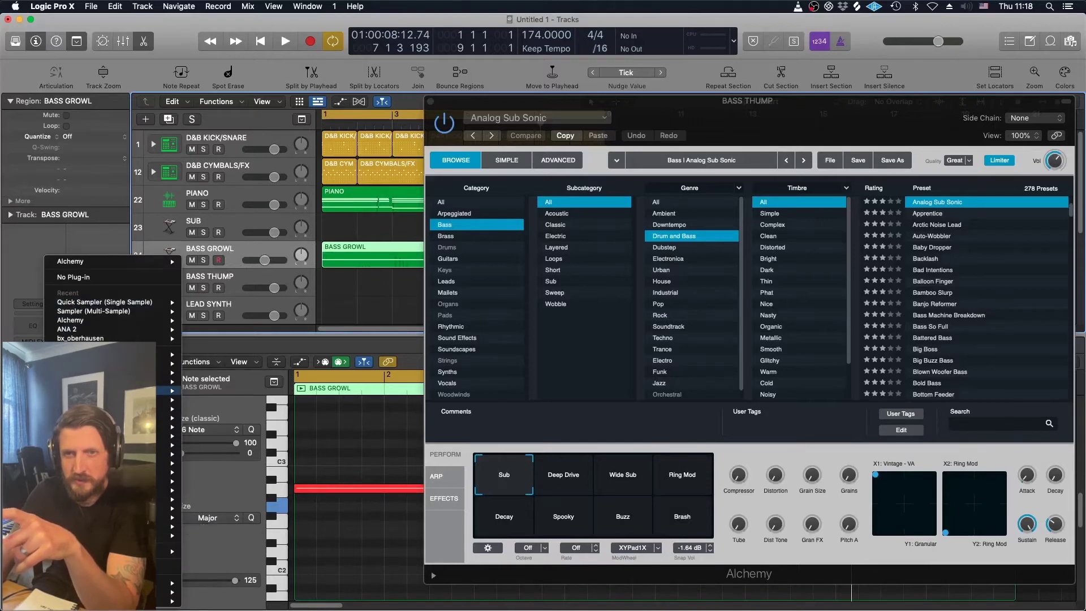
click(24, 277)
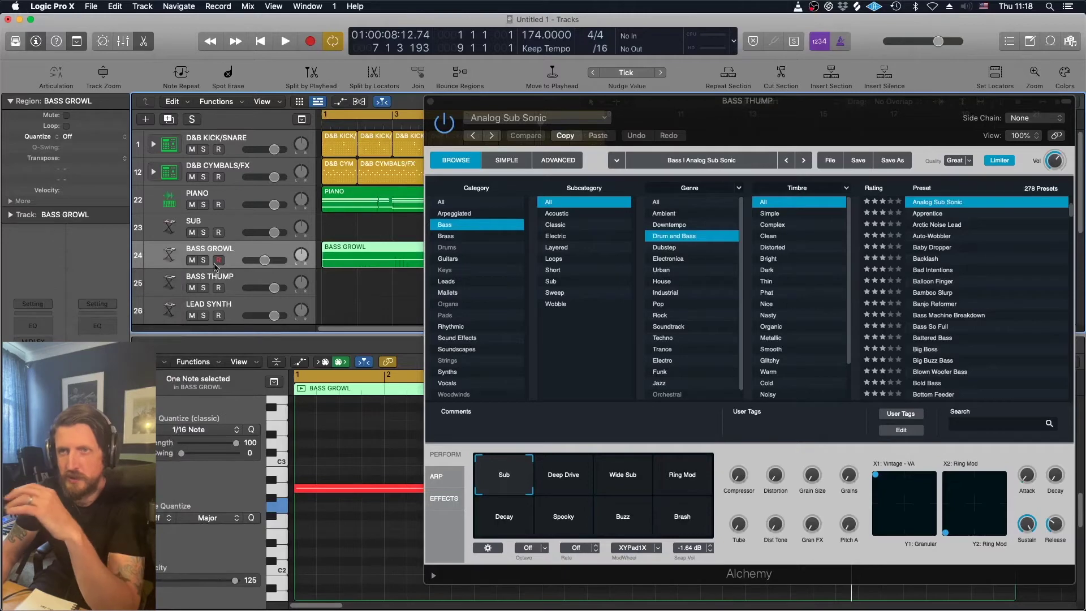
drag(491, 108, 252, 32)
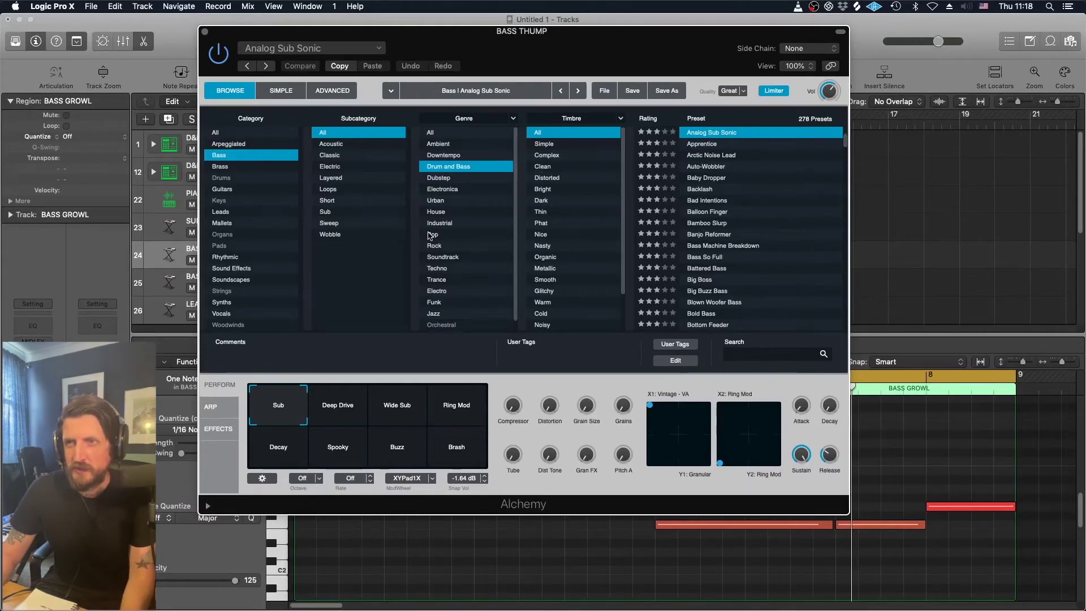
click(205, 33)
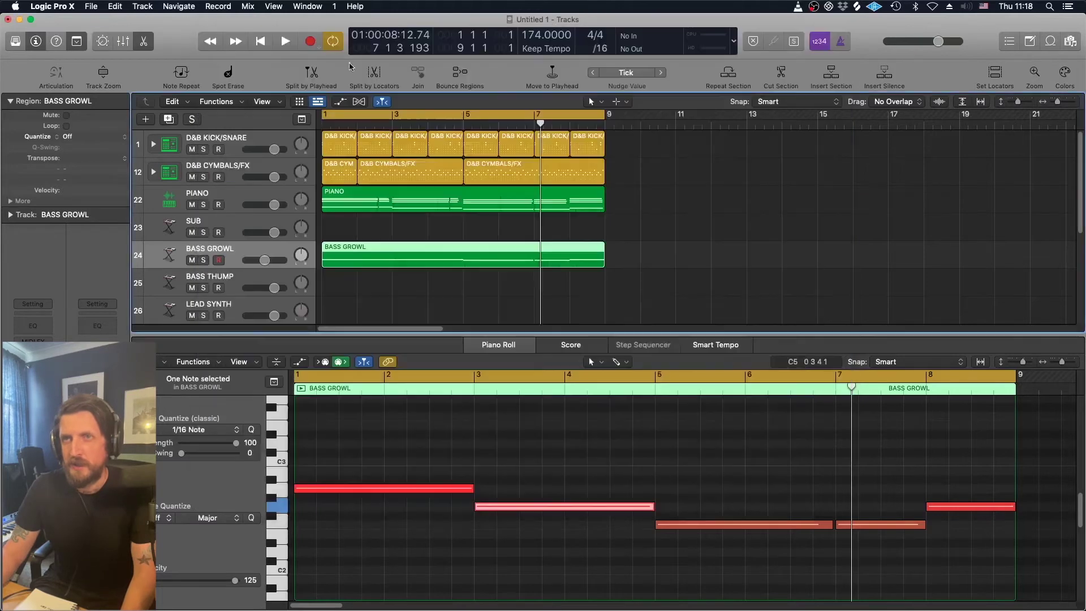
Copy the eight-bar BASS GROWL region onto the SUB track at bar 1.
click(420, 225)
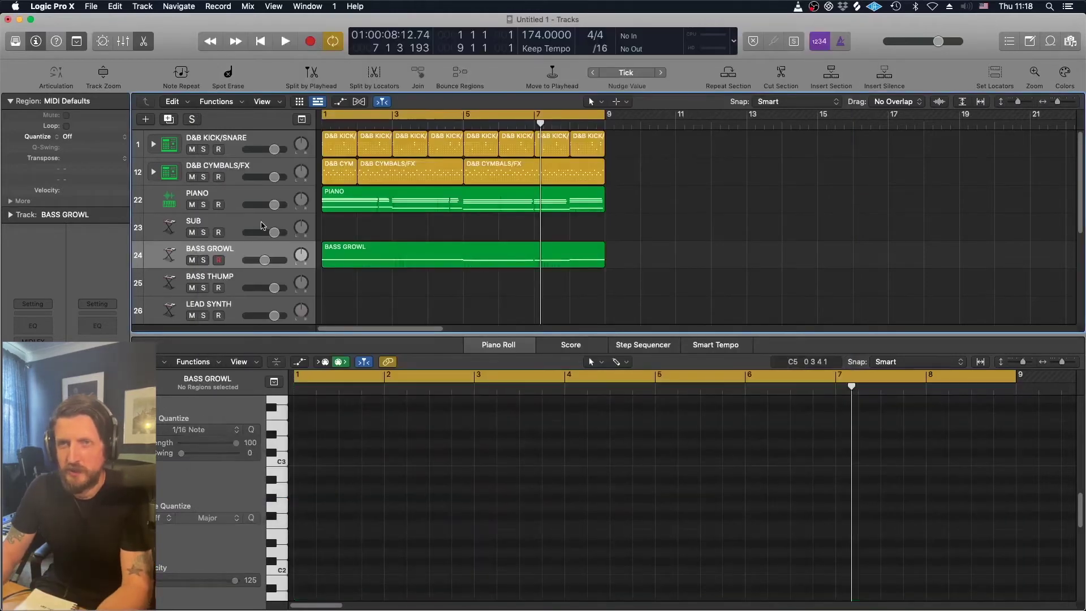
click(245, 224)
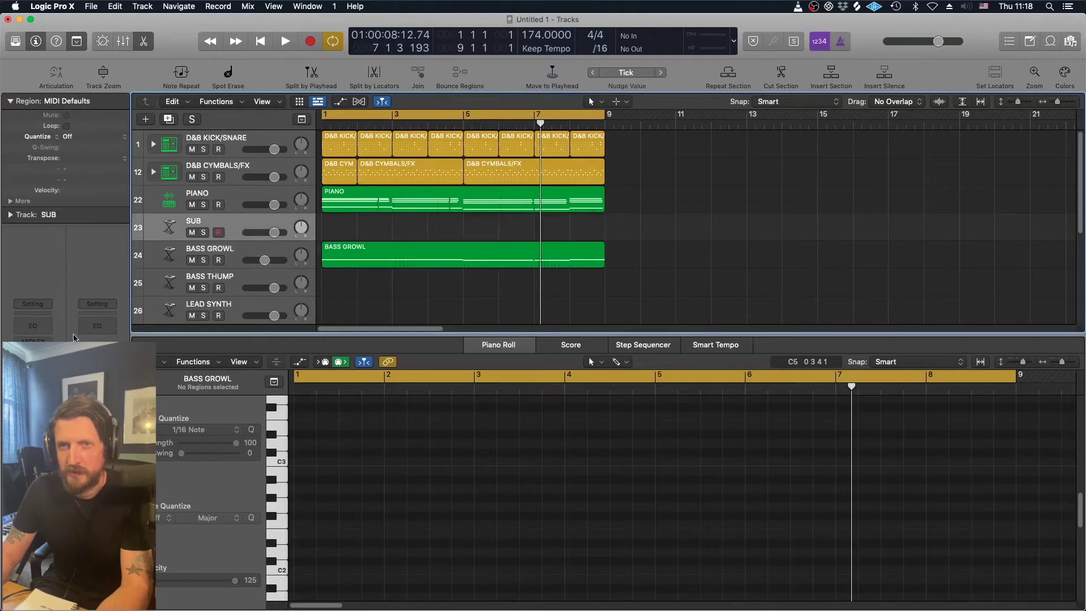
drag(357, 251, 358, 236)
Play the loop from the start with SUB soloed and add a Channel EQ to it to examine its frequency spectrum.
key(Return)
key(space)
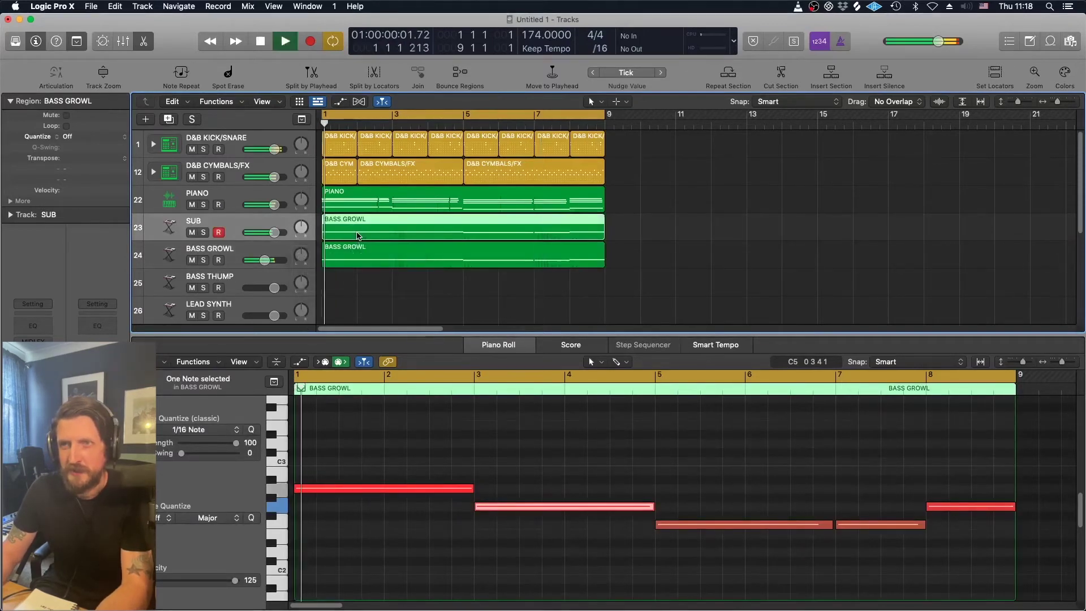
click(205, 233)
key(space)
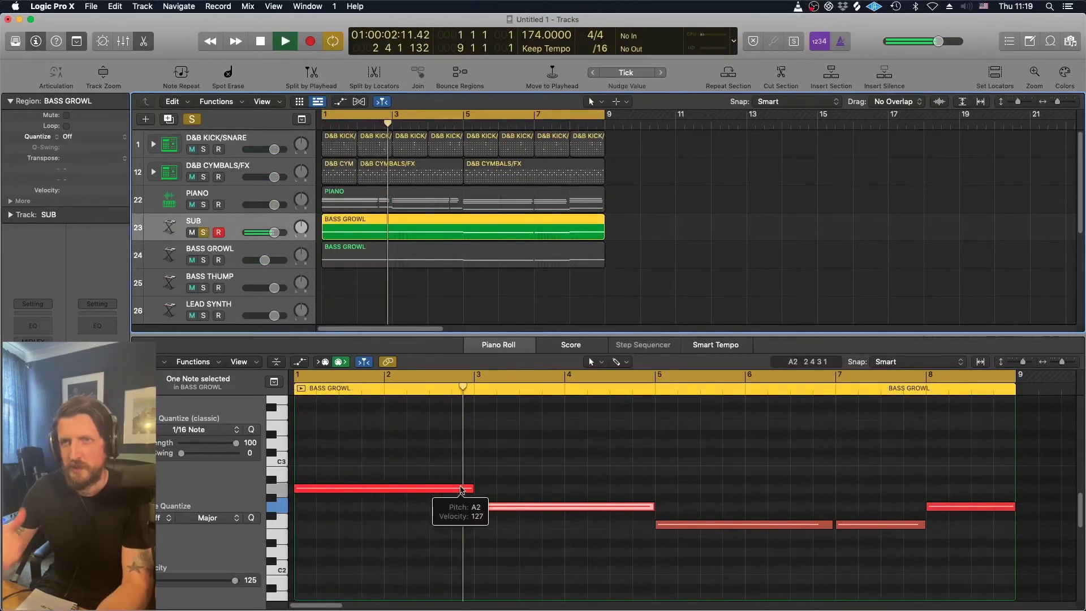
click(26, 332)
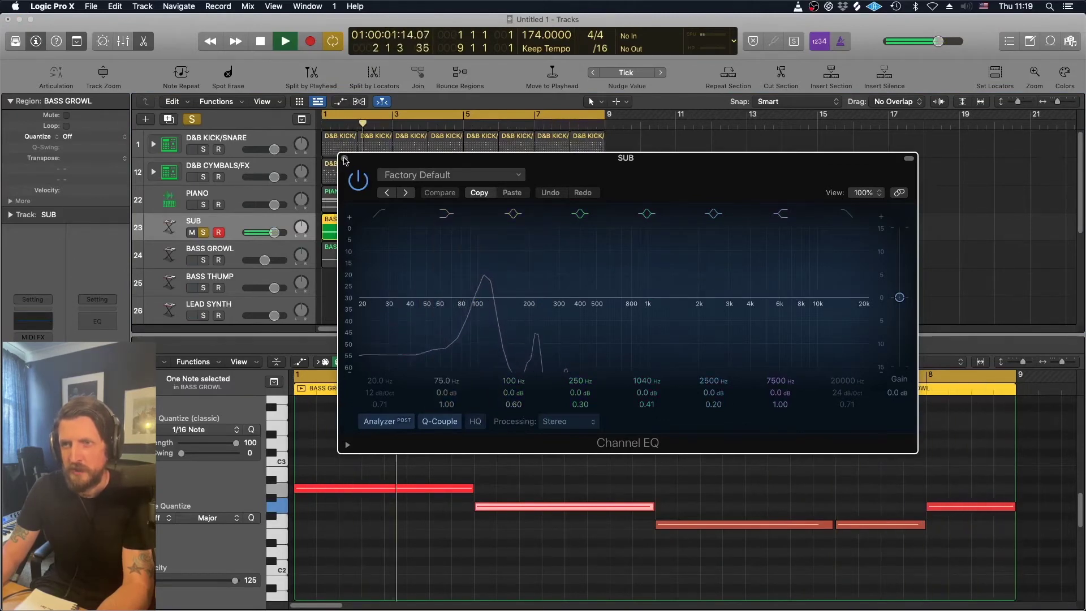
click(345, 160)
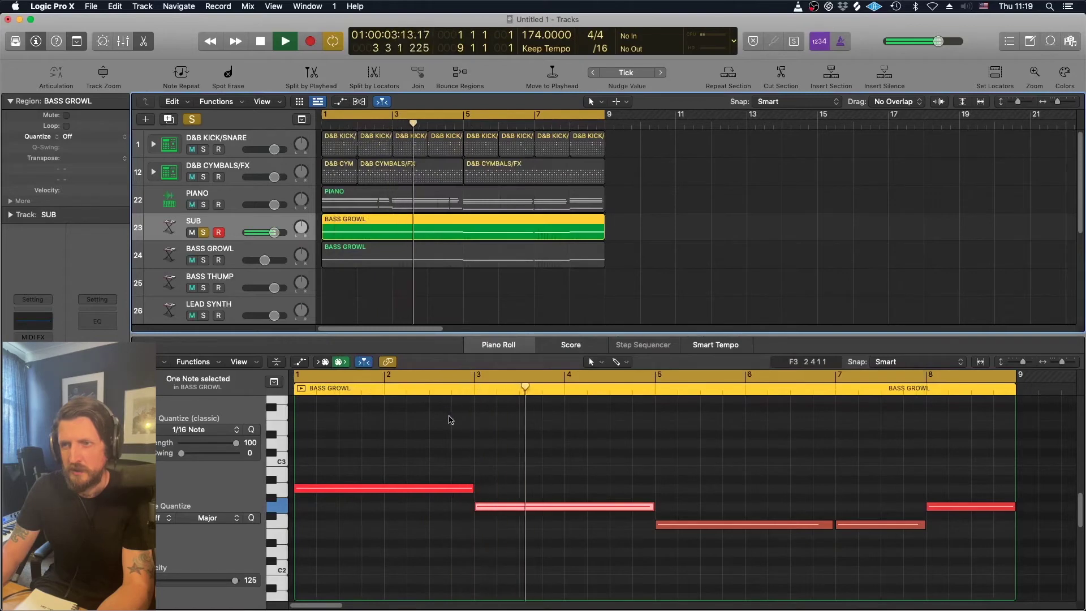
key(space)
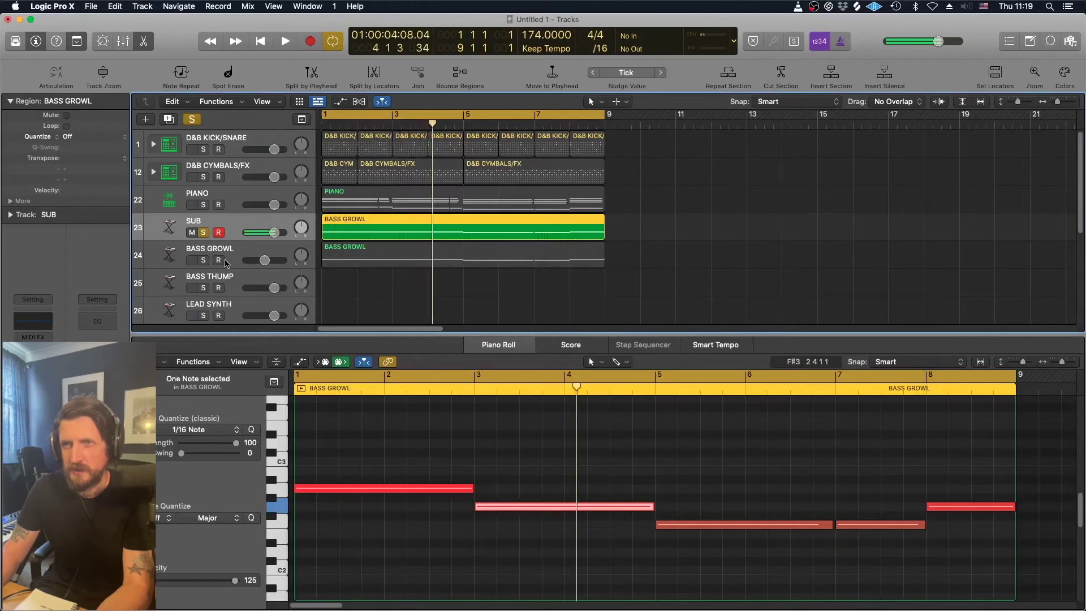
Unsolo the SUB track and transpose all notes in its copied region down one octave.
click(192, 120)
drag(391, 488, 389, 564)
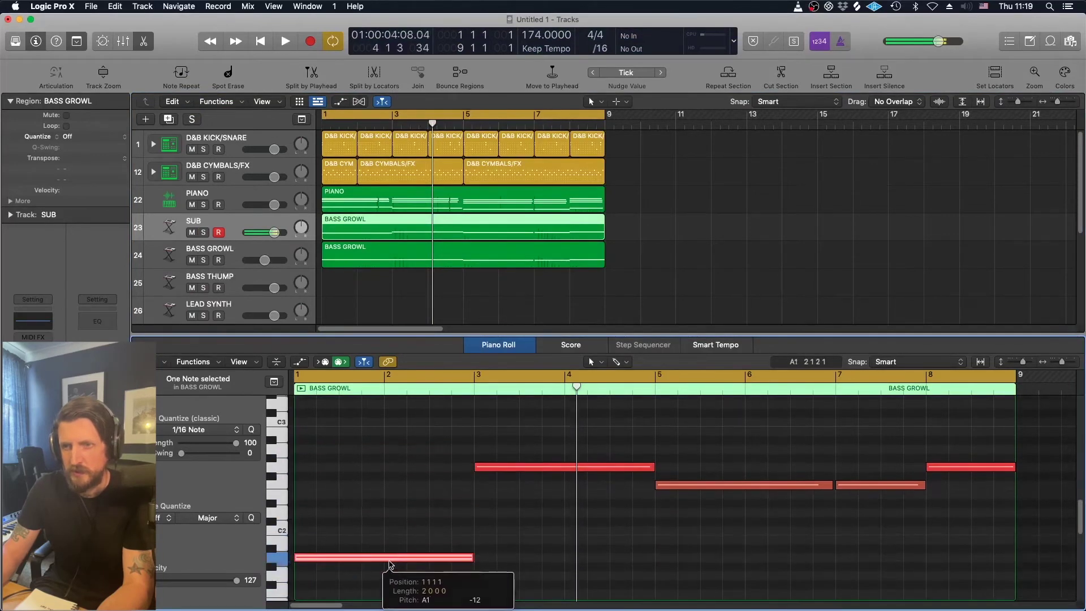
drag(522, 454, 992, 499)
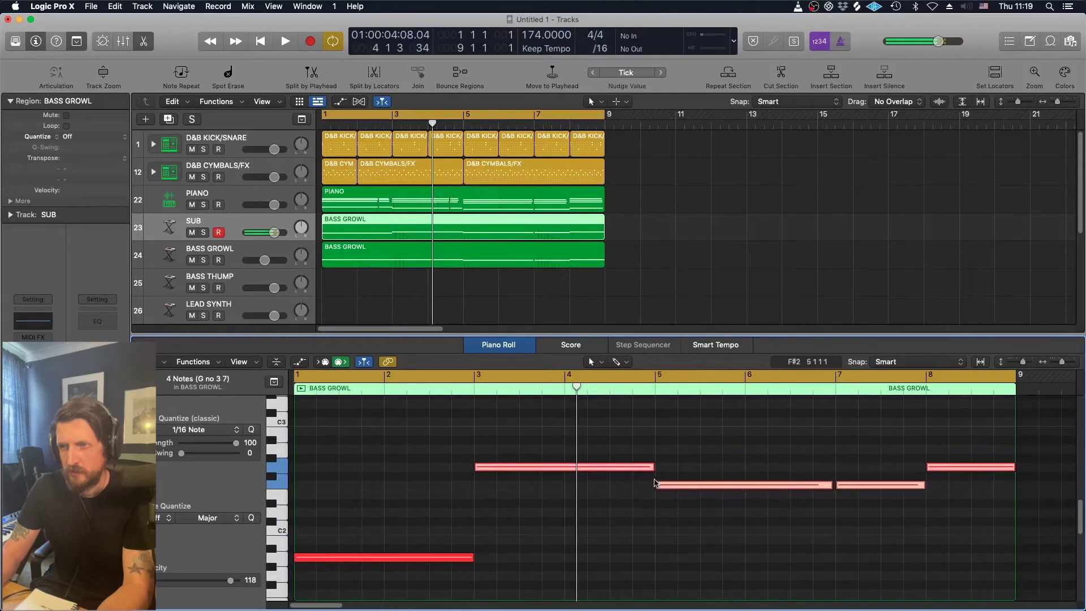
drag(605, 471, 606, 562)
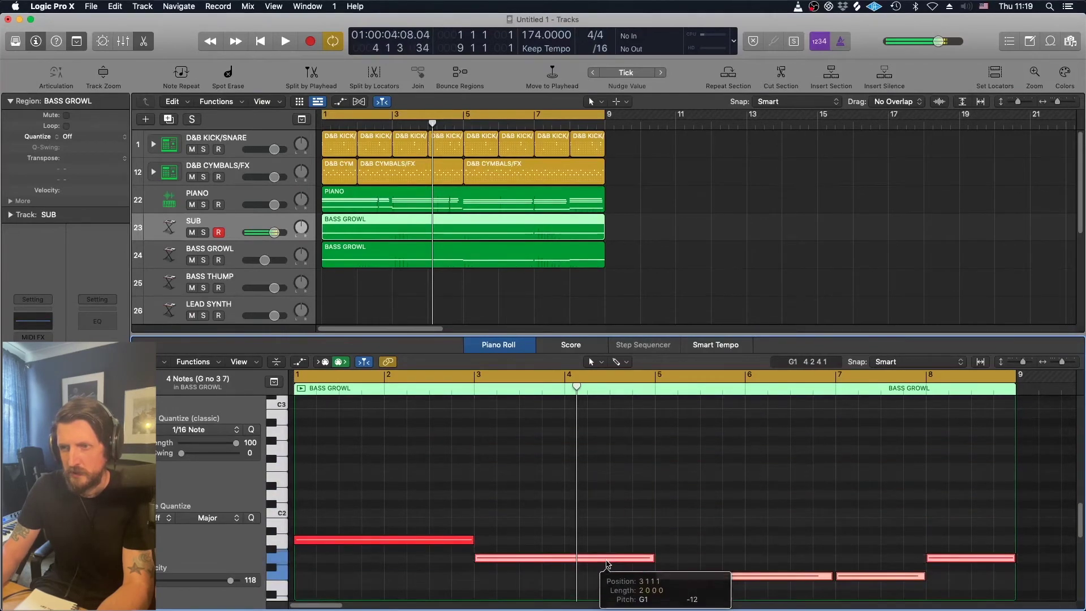
Play the arrangement from bar 1 and lower the SUB track volume slightly to balance it with the mix.
key(Return)
key(space)
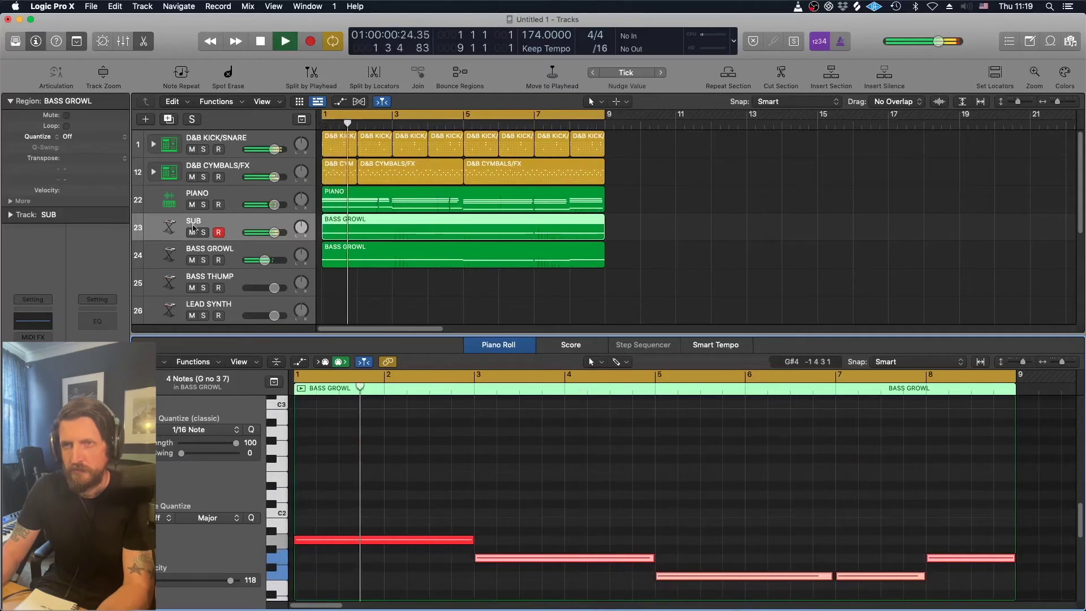
key(space)
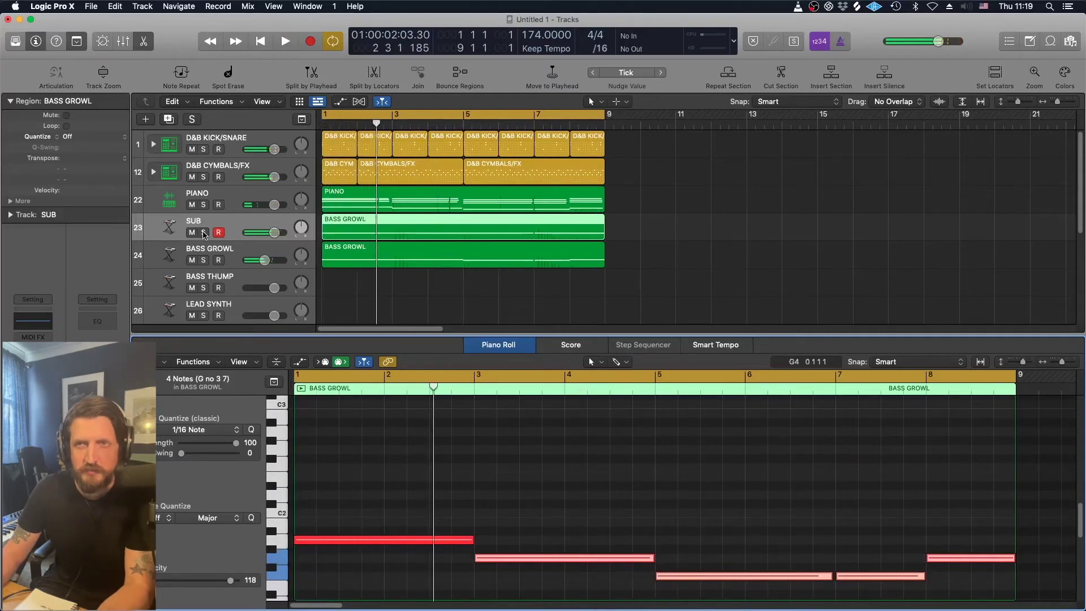
key(Return)
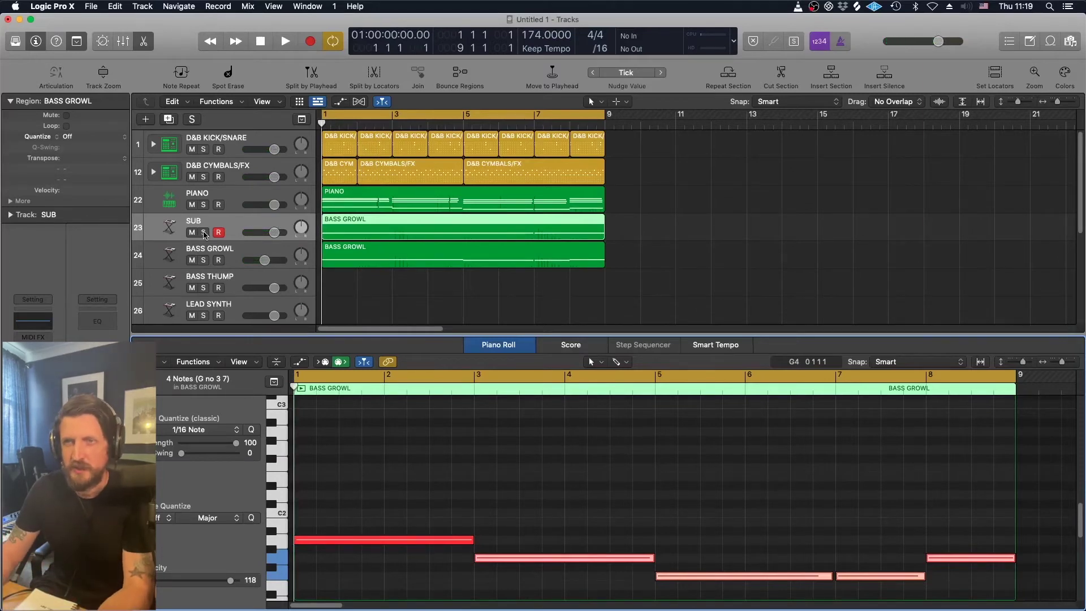
click(494, 488)
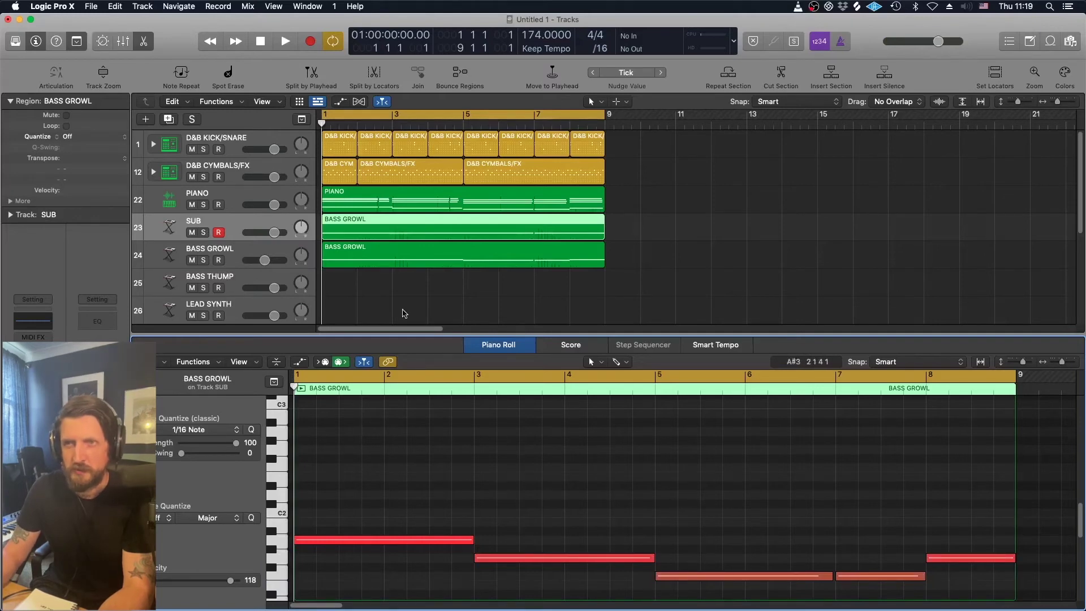
key(space)
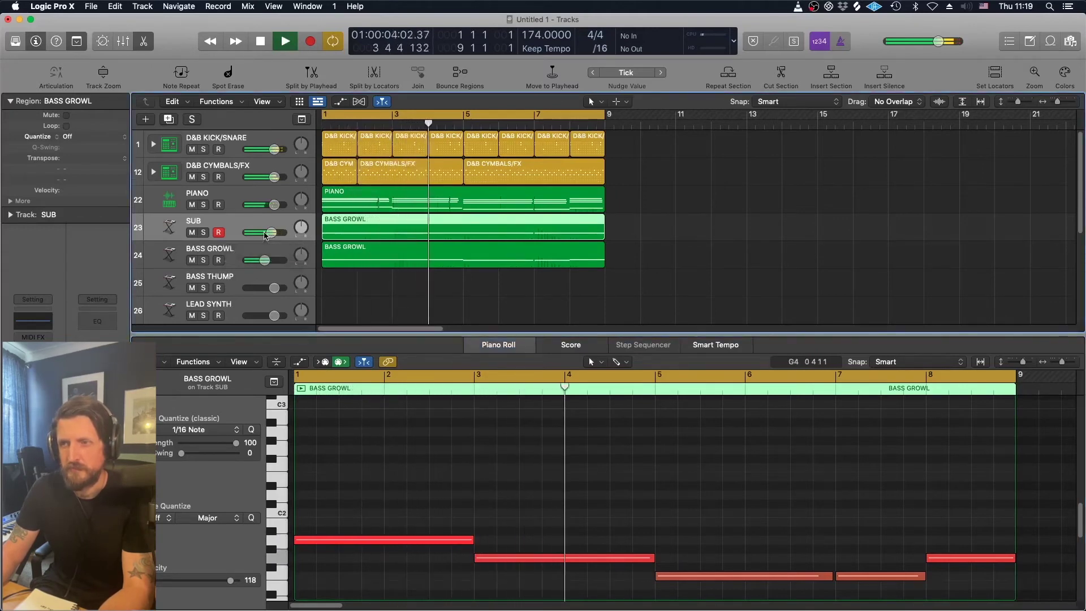
drag(265, 235, 264, 235)
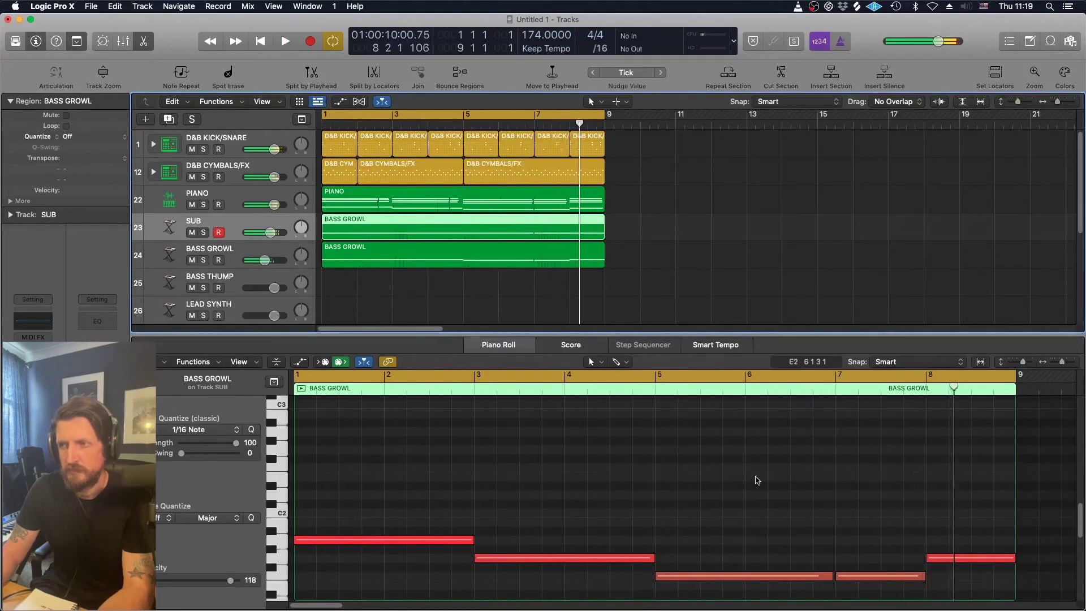
Load the Deep Plucks preset in the BASS THUMP track's Alchemy, choose its Brighter snapshot, and close the instrument.
scroll(758, 480, down, 3)
click(371, 294)
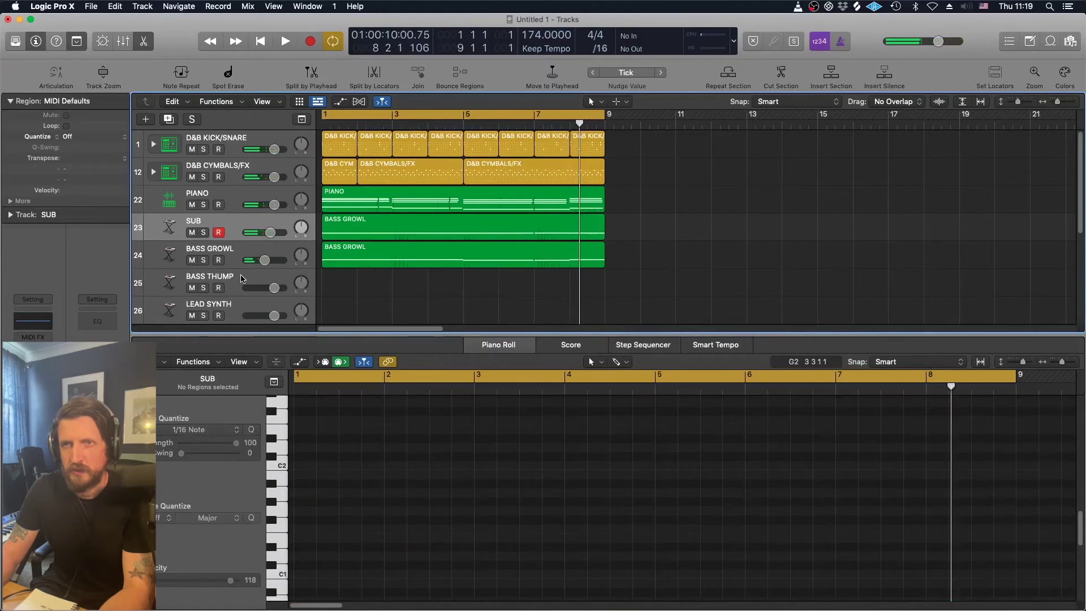
click(240, 279)
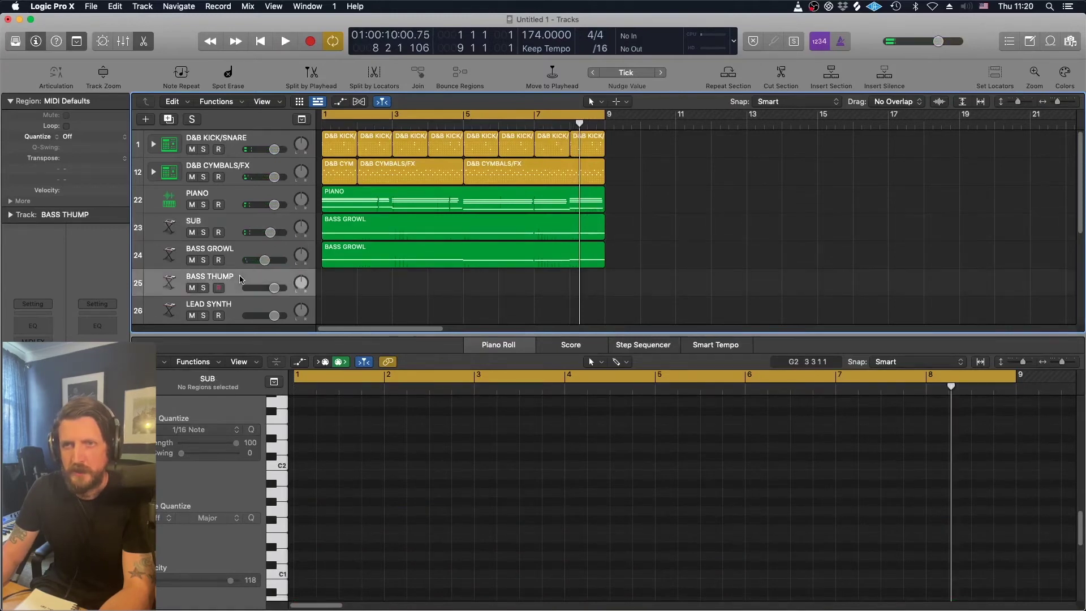
scroll(352, 284, down, 1)
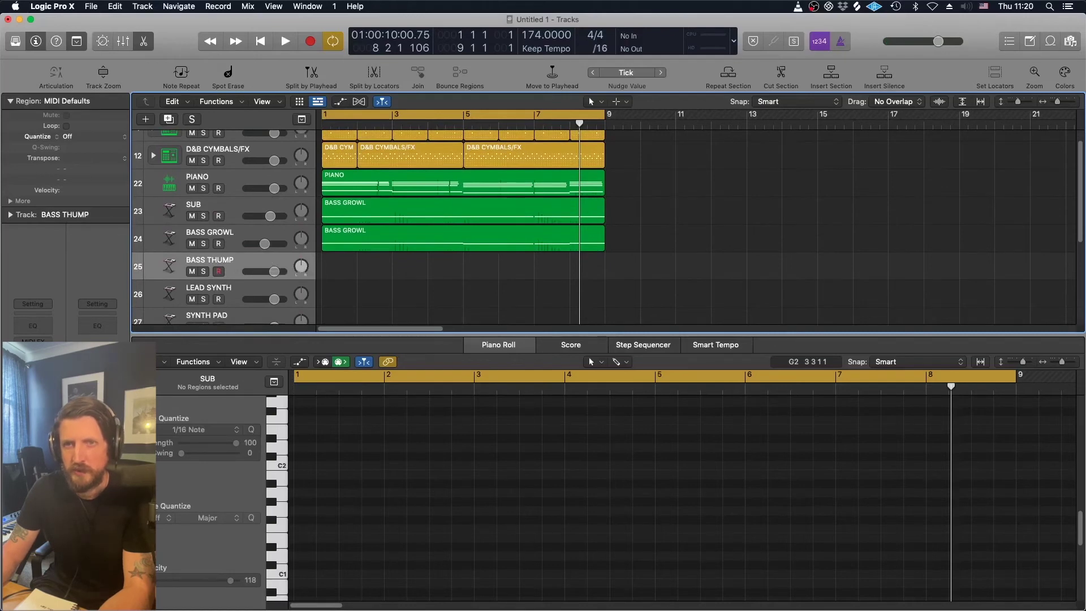
key(v)
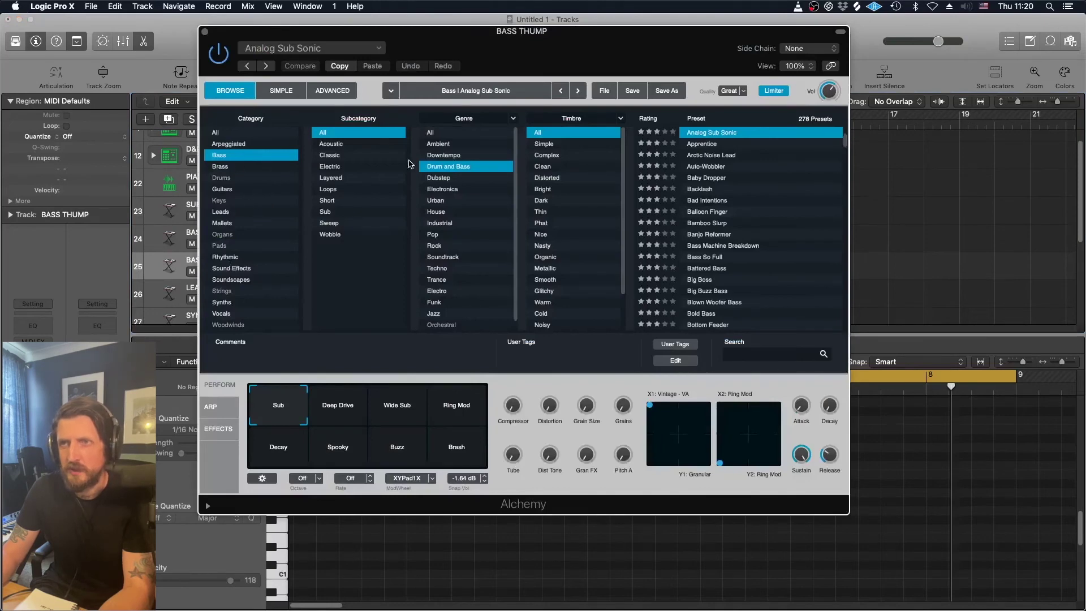
scroll(709, 256, down, 10)
click(709, 255)
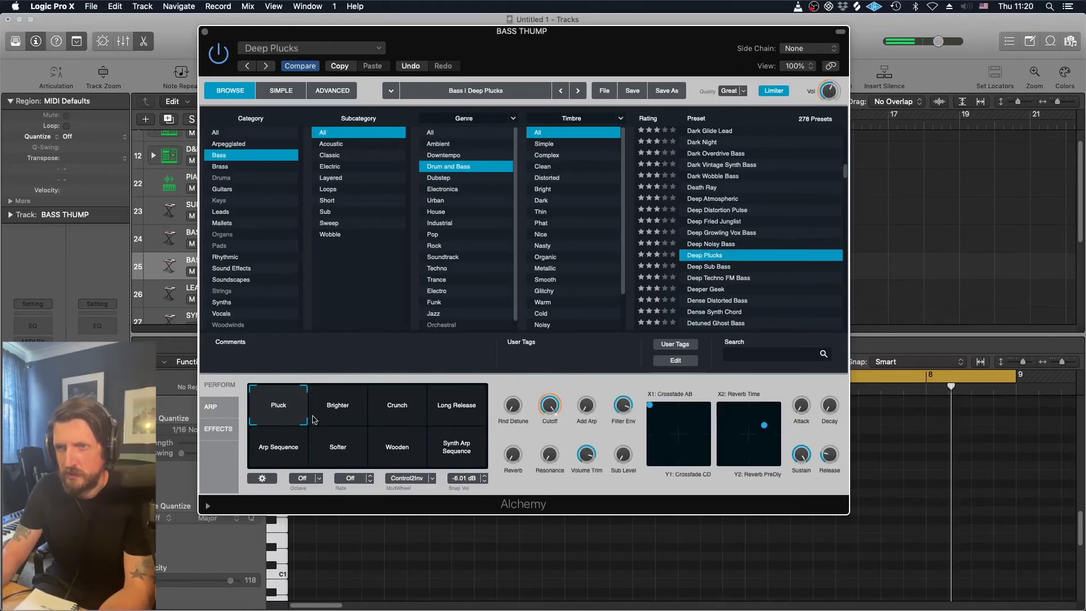
click(341, 412)
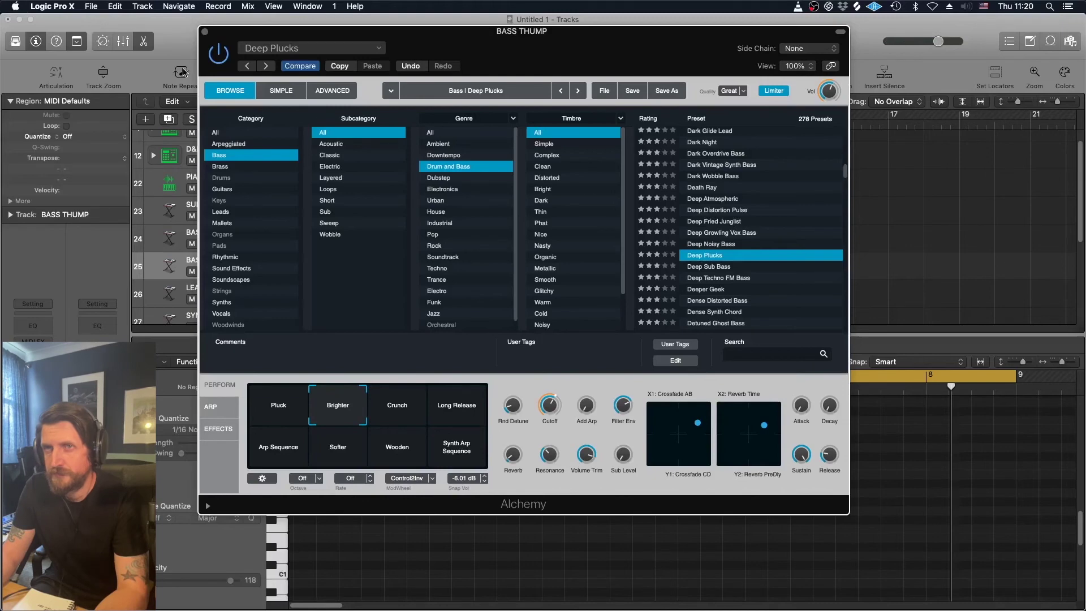
click(205, 33)
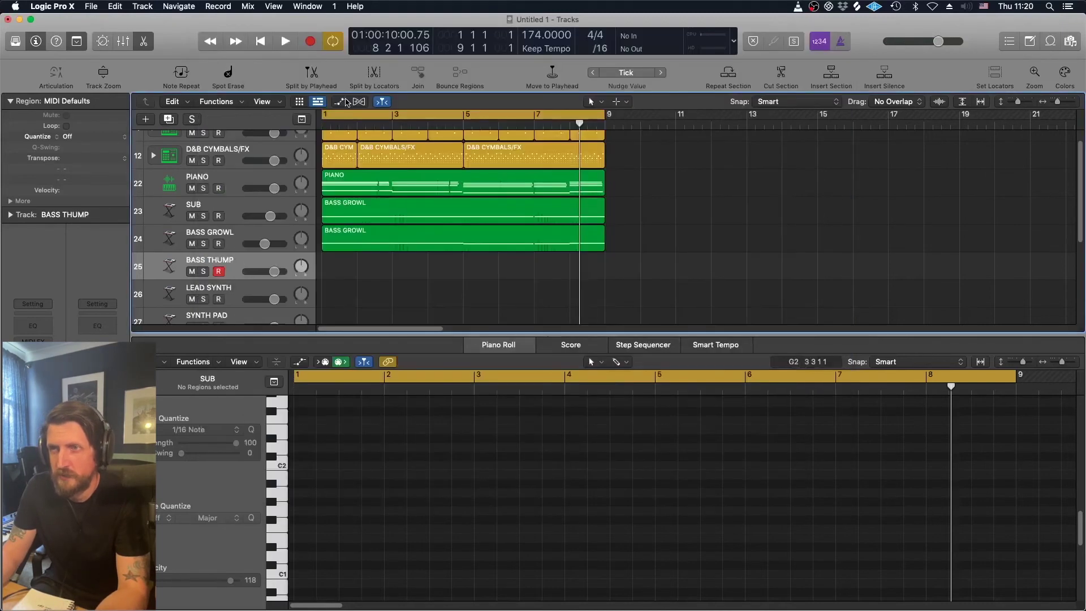
Rehearse over the loop, and record an eight-bar BASS THUMP part of short stabs on A2, G2, F2 and G2.
key(Return)
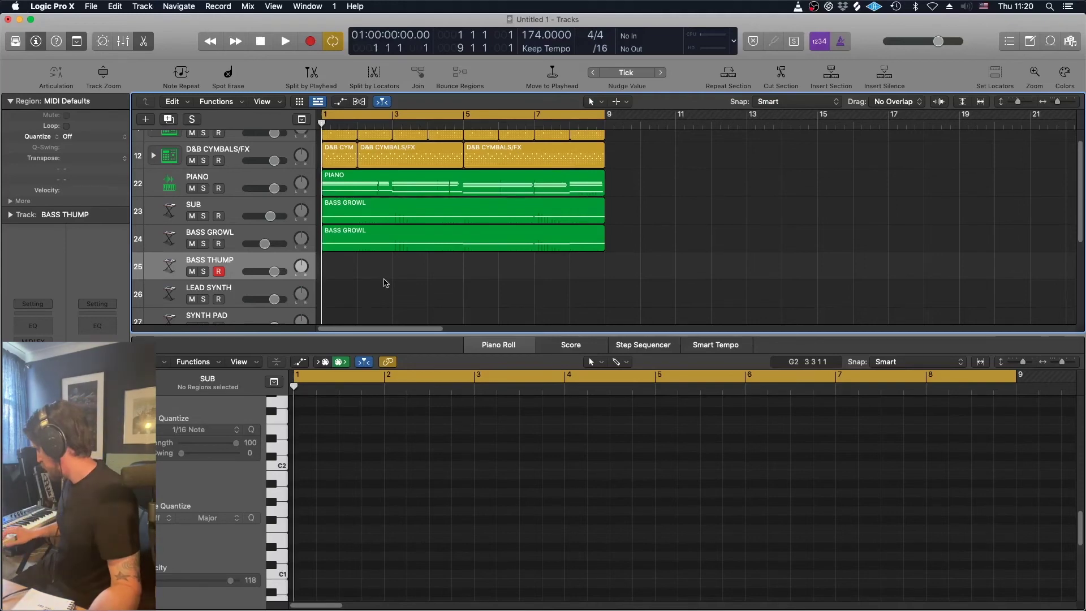
key(space)
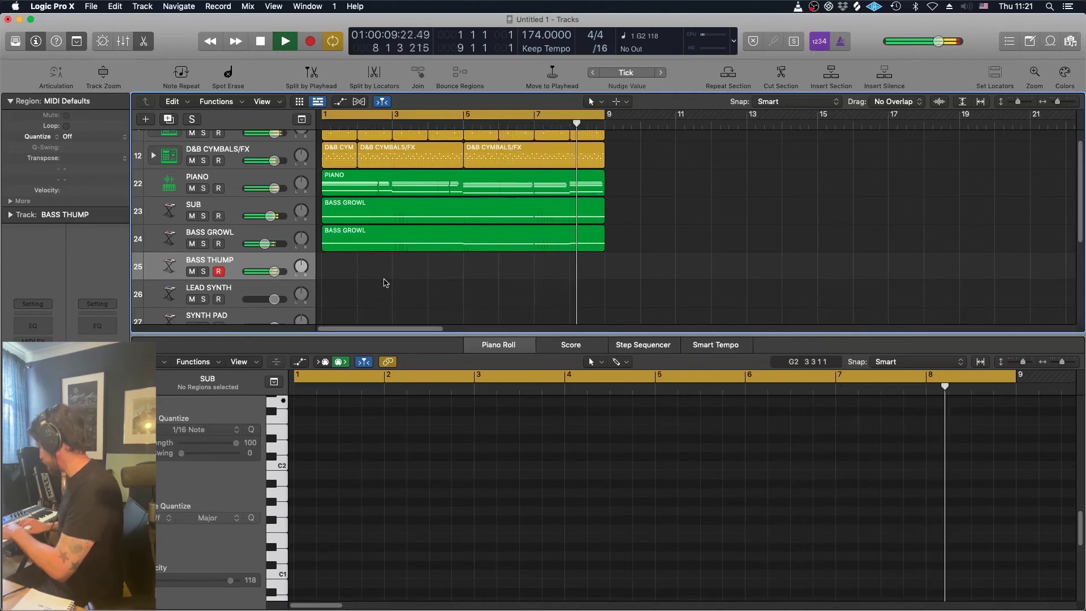
key(space)
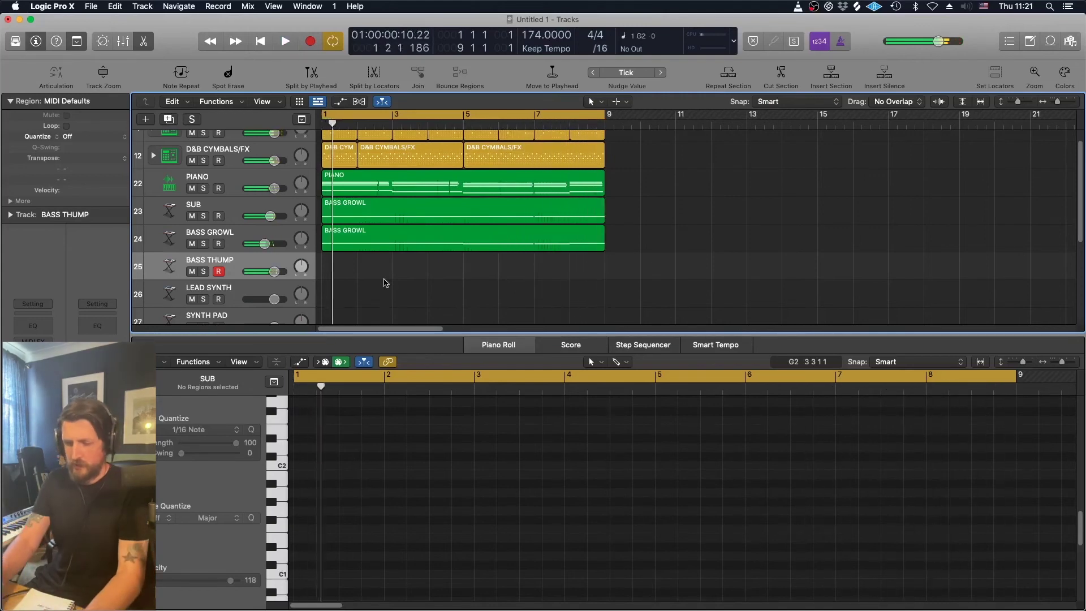
key(Return)
key(r)
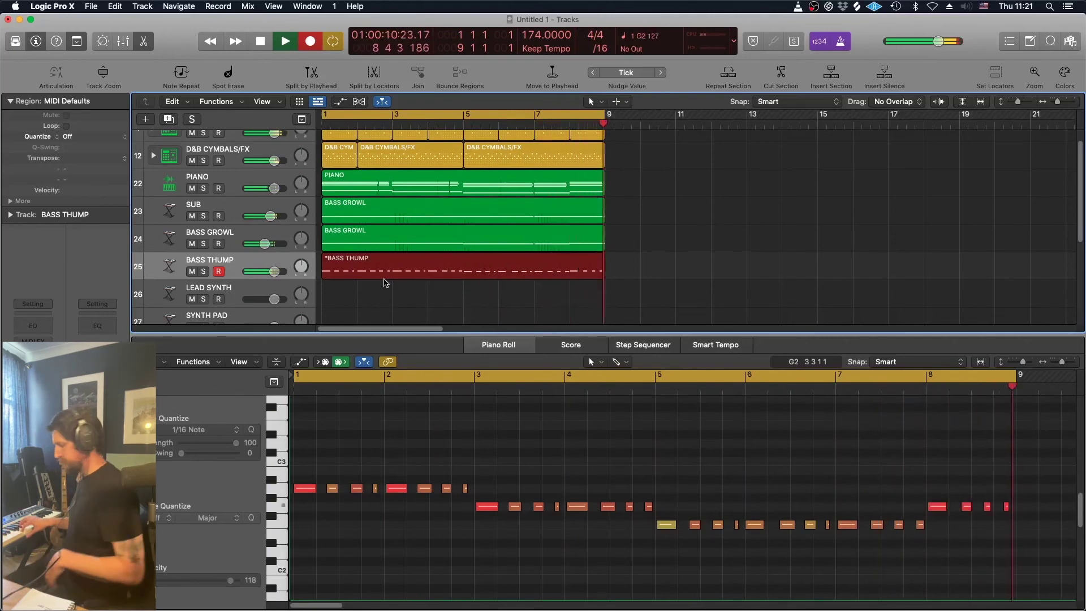
key(space)
Quantize all notes in the BASS THUMP region to 1/16 Note and play back the opening bar to check the timing.
click(406, 429)
ctrl+alt+click(405, 427)
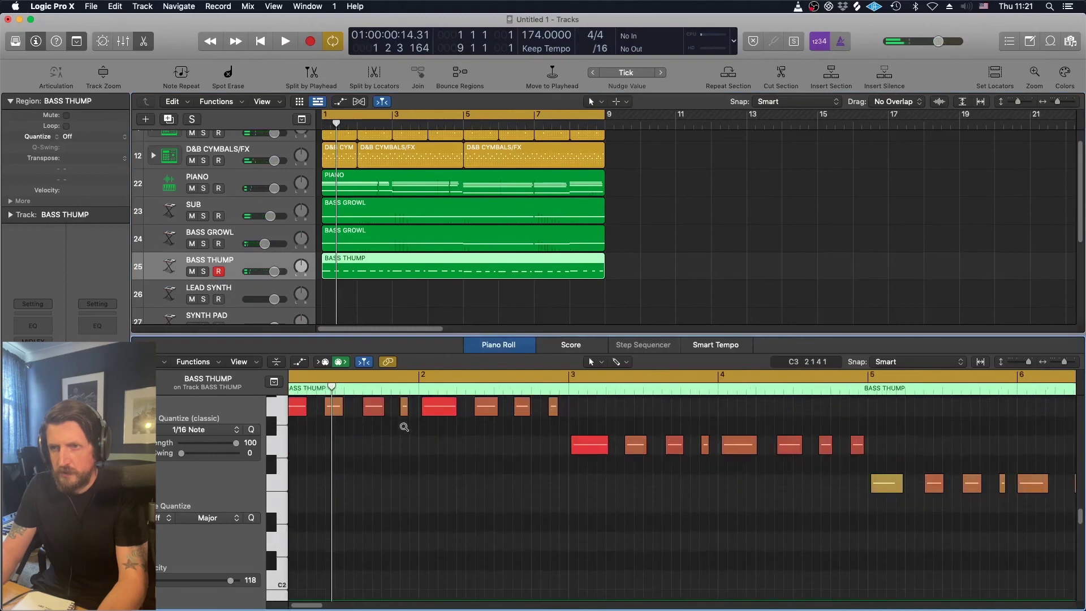
ctrl+alt+click(405, 427)
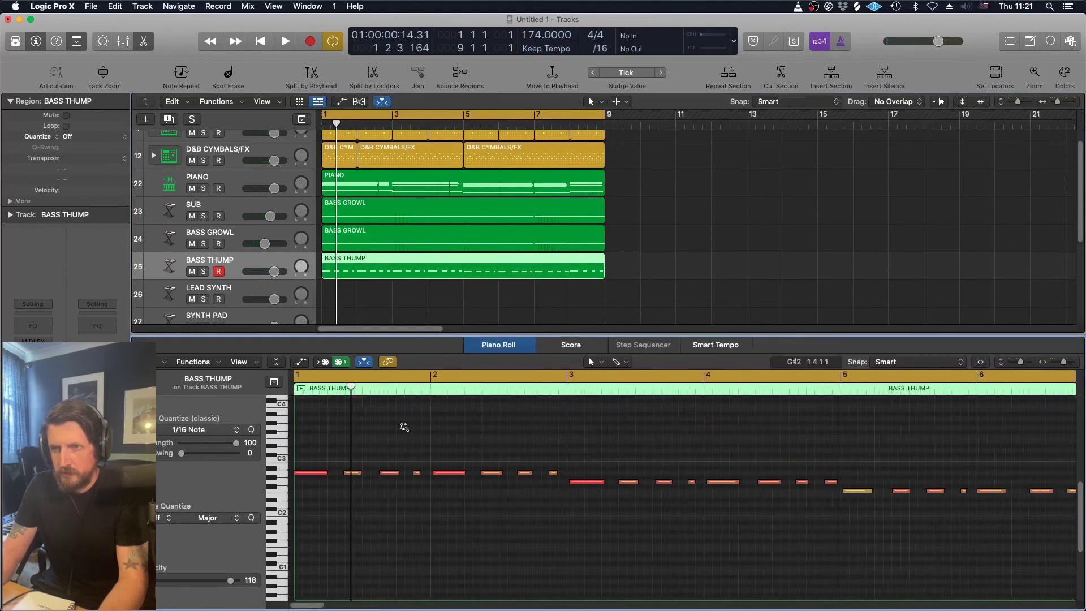
ctrl+alt+click(405, 427)
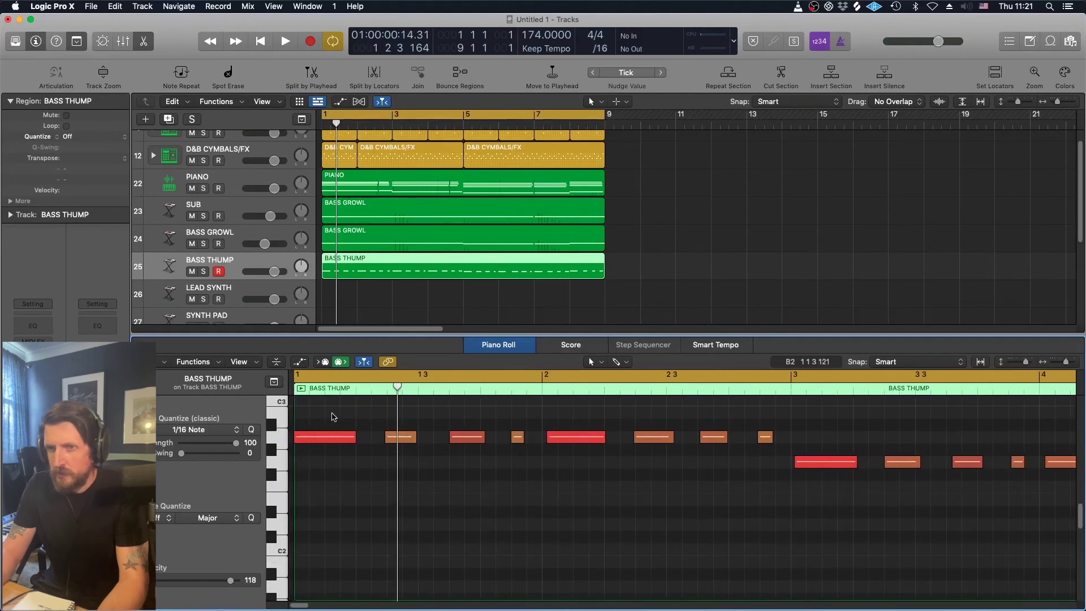
key(super+a)
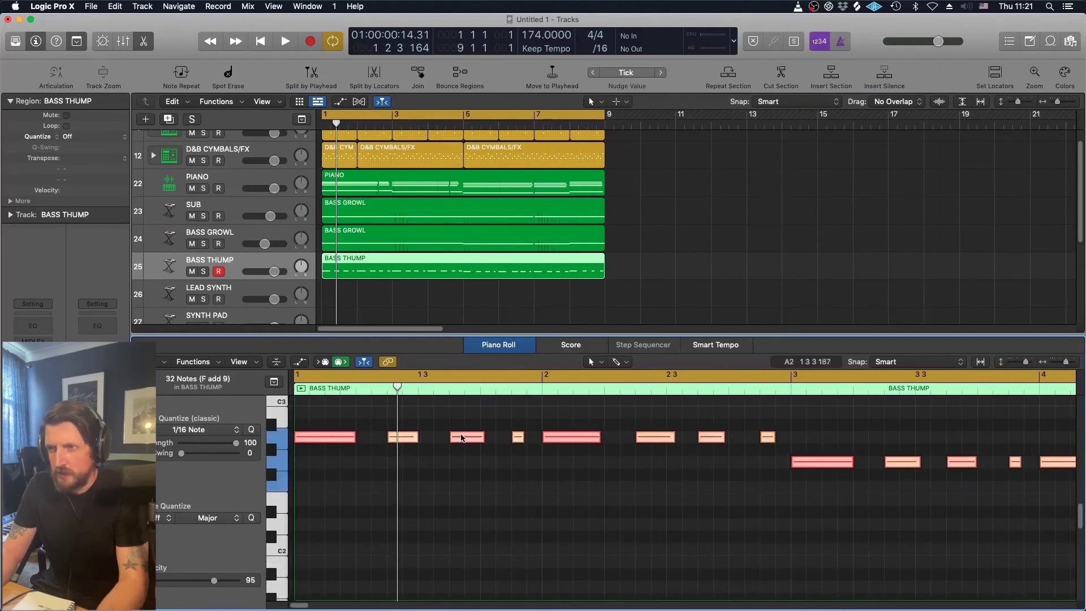
key(space)
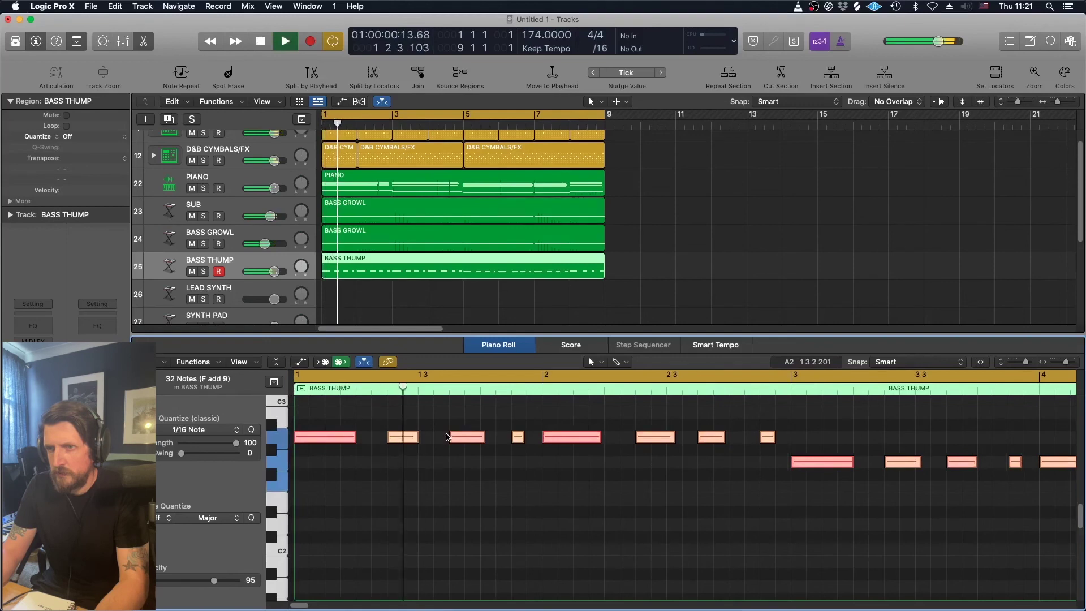
key(space)
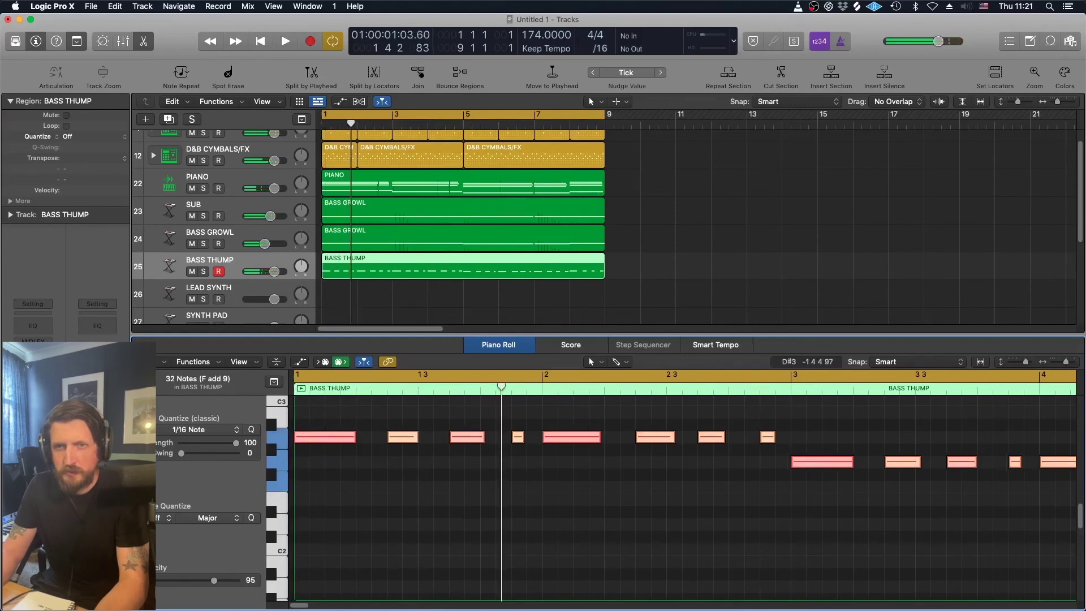
Audition Drum and Bass presets in the BASS THUMP track's Alchemy from Aggressor onward, keep Analog Dark Decay, and close the instrument.
key(v)
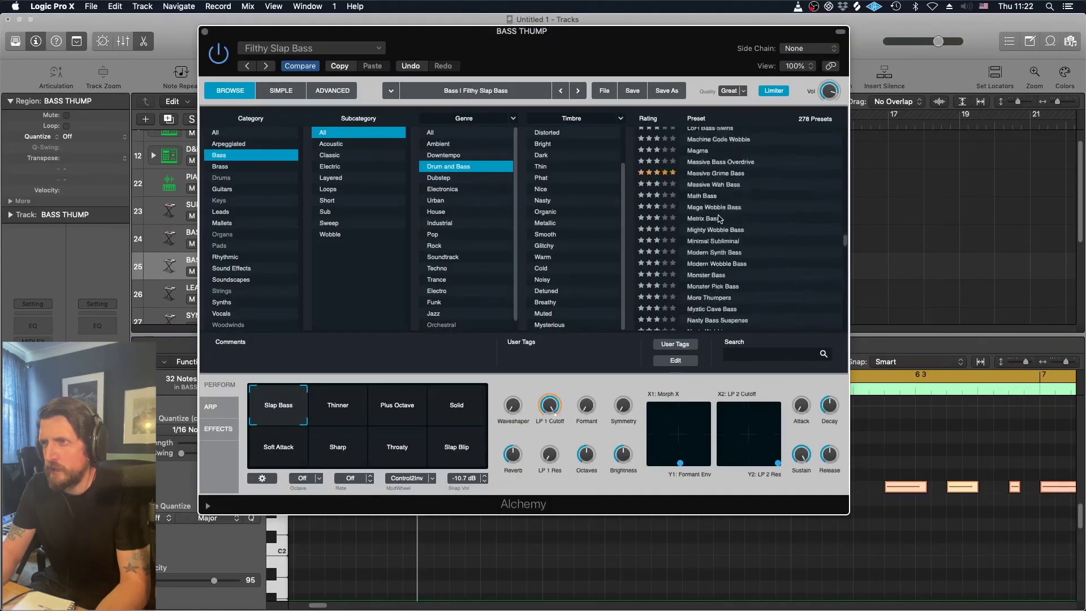
scroll(707, 198, up, 10)
click(704, 167)
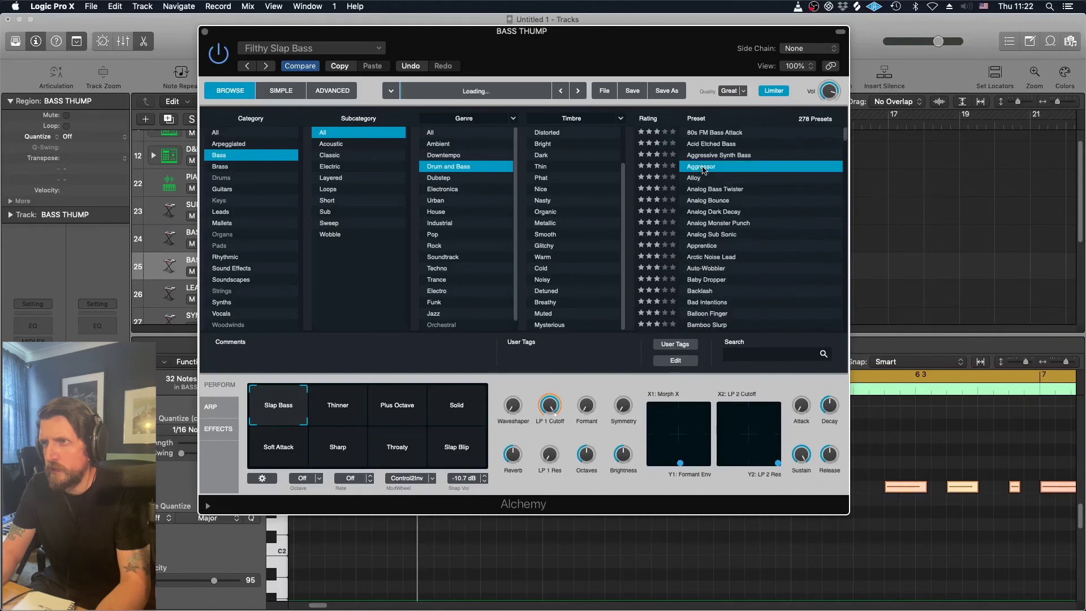
key(Down)
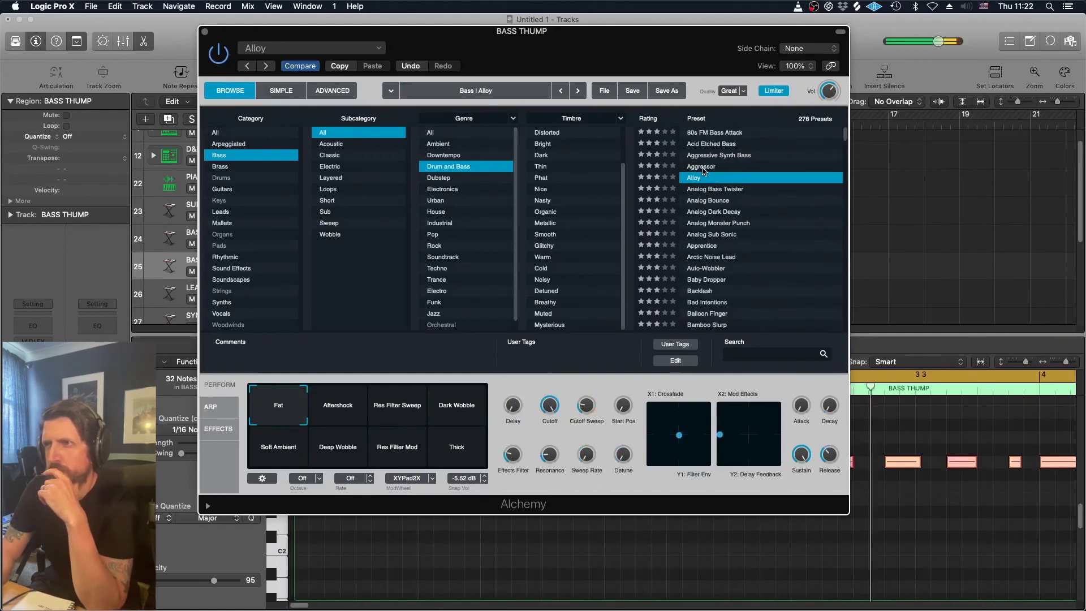
key(Down)
key(Down)
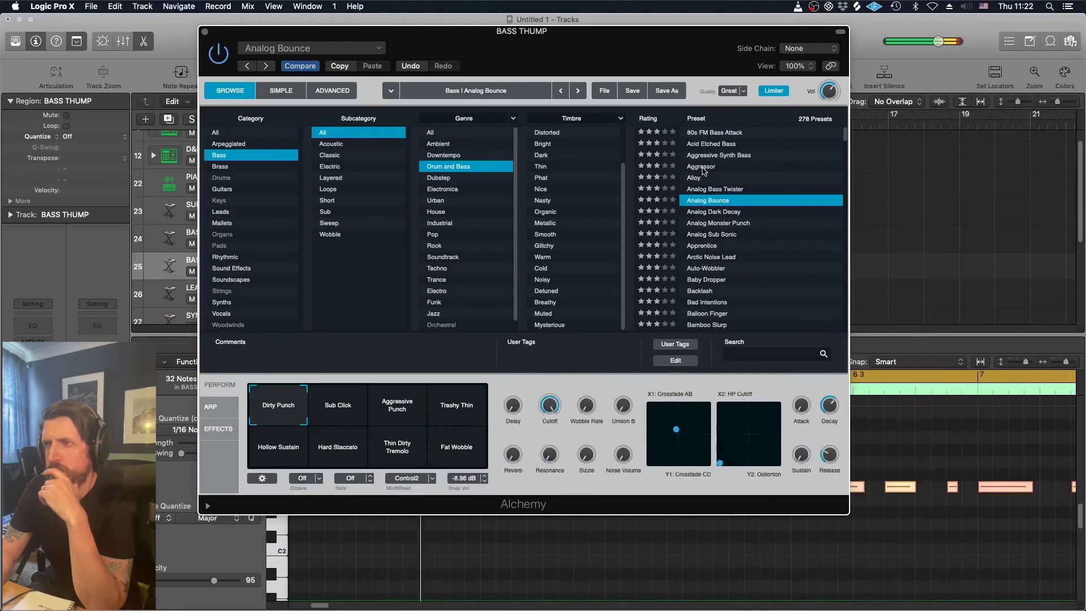
key(Down)
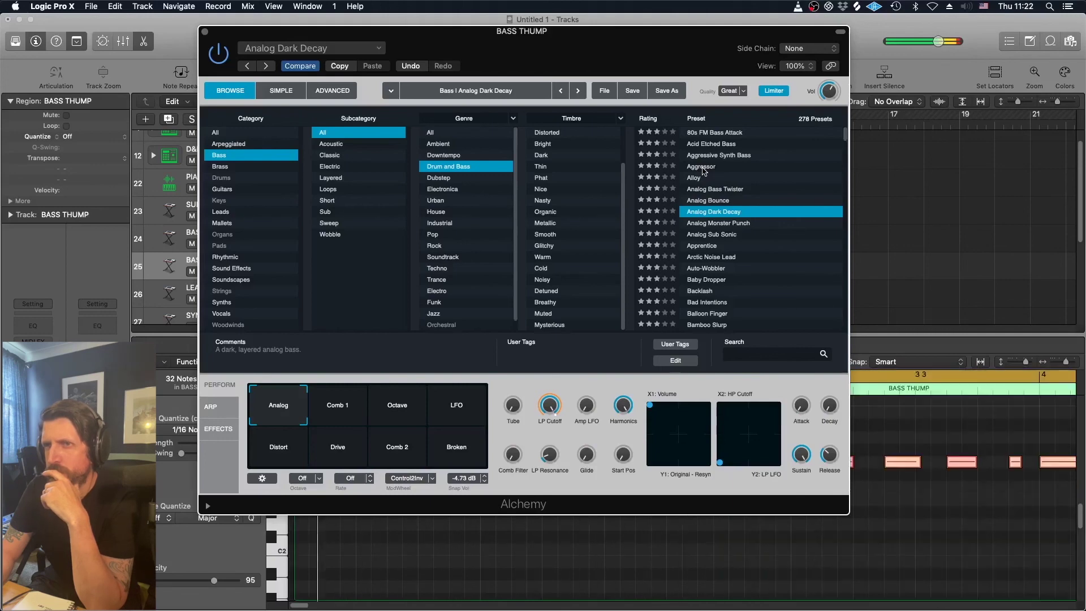
click(206, 33)
Deselect all regions in the arrangement and return the playhead to the start of bar 1.
click(371, 296)
key(Return)
scroll(243, 289, down, 2)
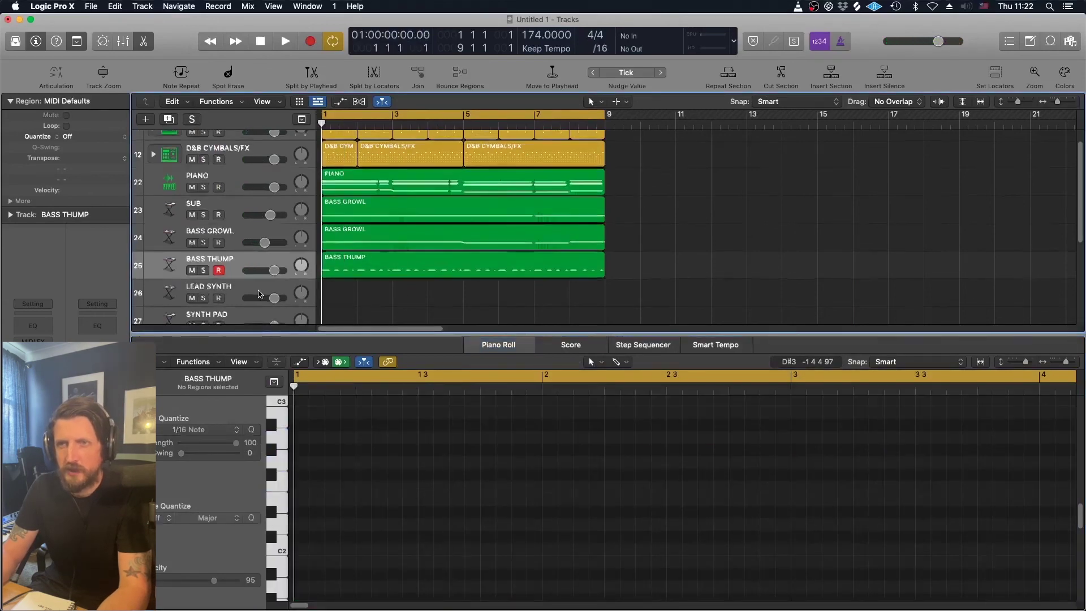